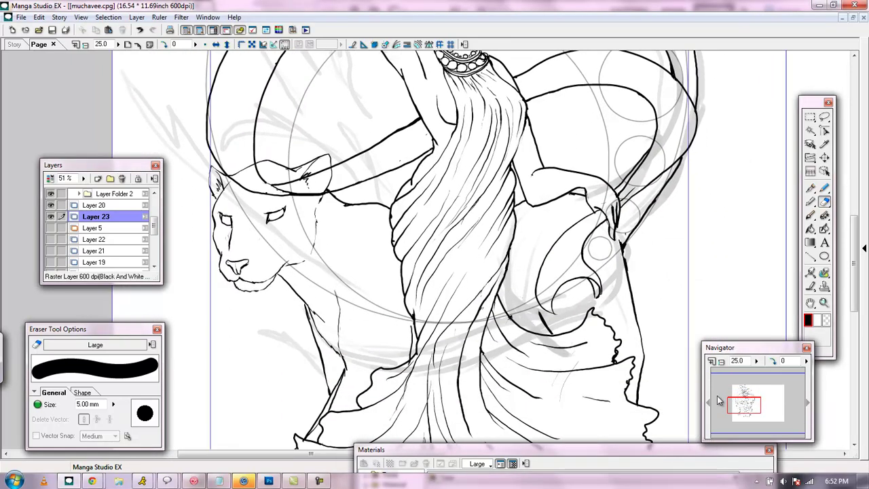
# Zoom and pan the view to frame the woman's head and hair
pyautogui.click(722, 361)
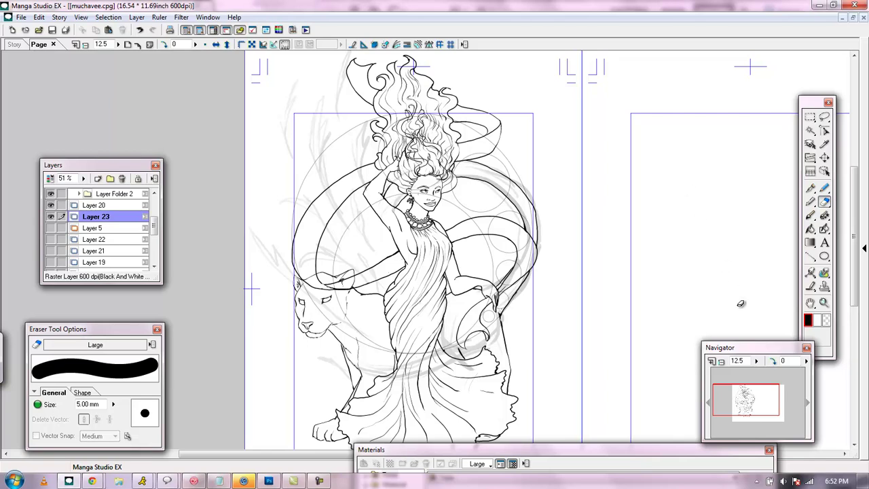
pyautogui.scroll(1, 733, 402)
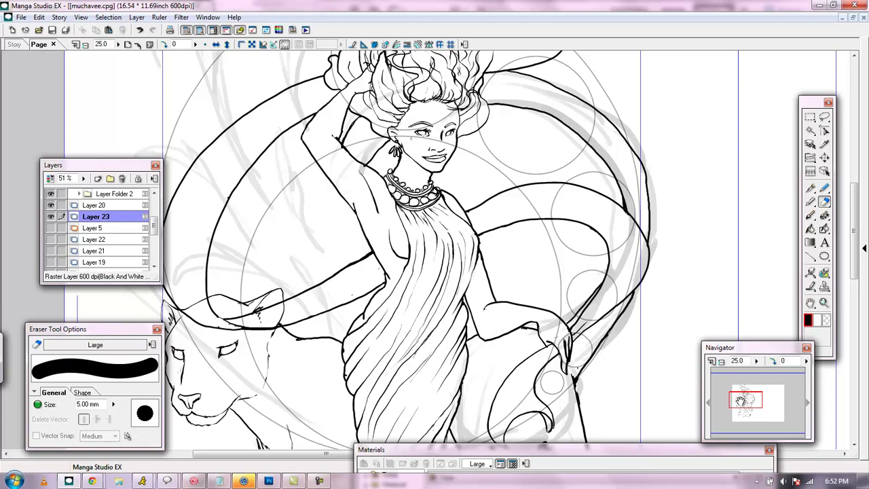
pyautogui.moveTo(728, 379); pyautogui.dragTo(724, 369)
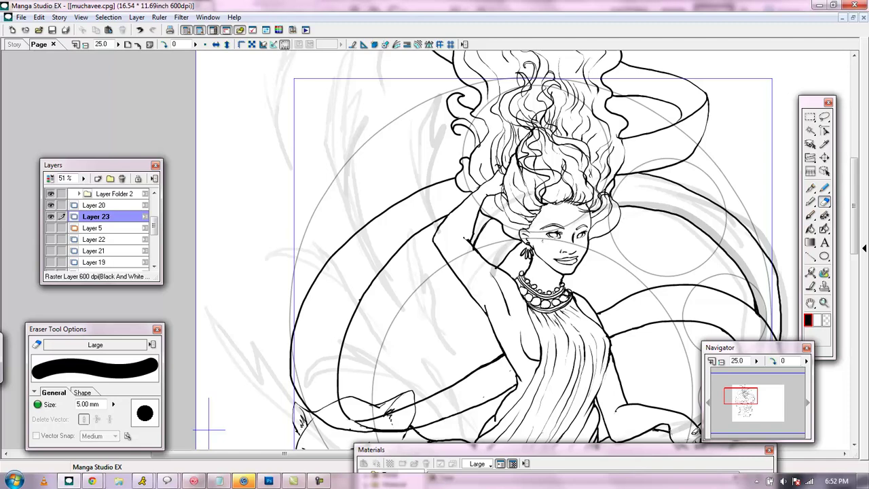
pyautogui.click(721, 361)
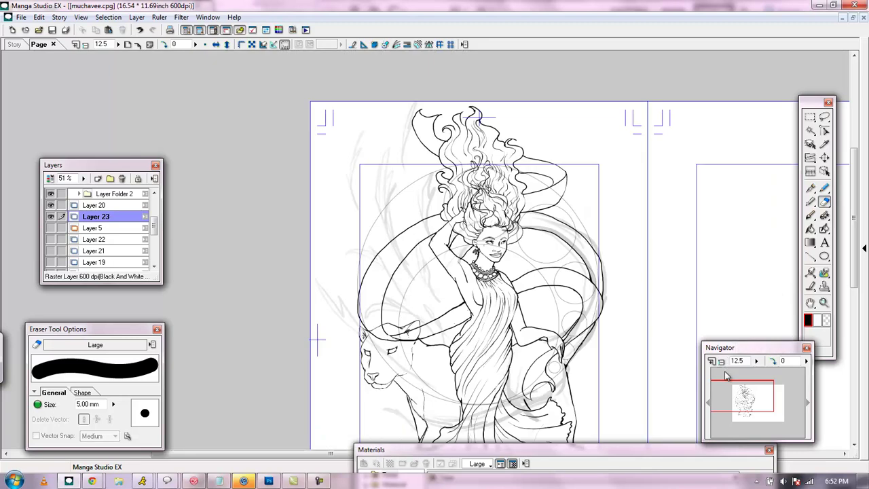
pyautogui.moveTo(736, 400)
pyautogui.mouseDown()
pyautogui.moveTo(760, 416)
pyautogui.moveTo(750, 416)
pyautogui.mouseUp()
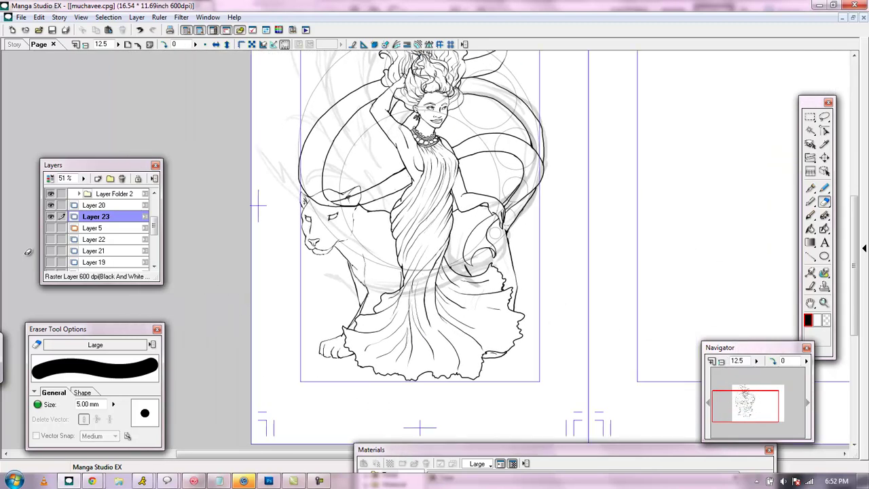
pyautogui.moveTo(749, 401); pyautogui.dragTo(744, 392)
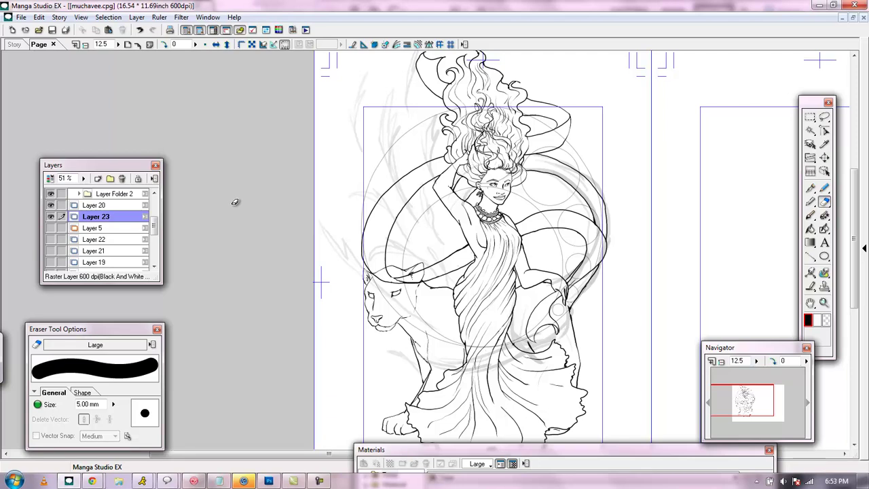
pyautogui.scroll(3, 727, 396)
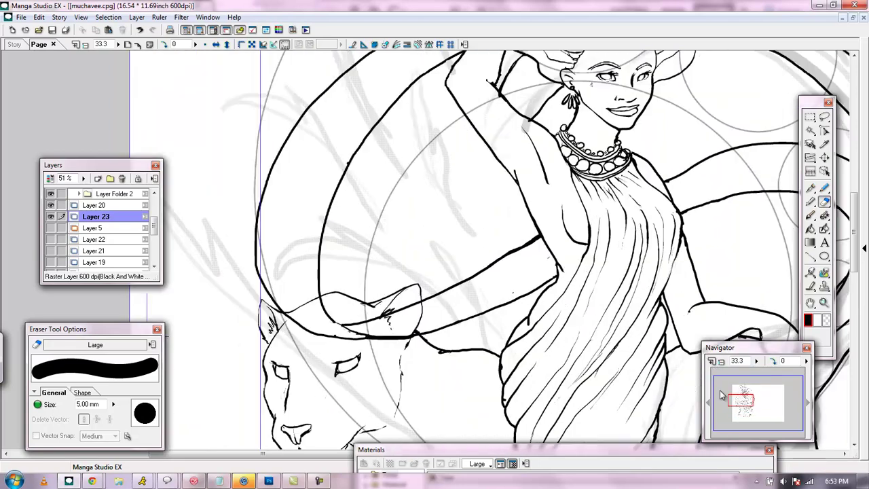
pyautogui.moveTo(745, 403); pyautogui.dragTo(746, 392)
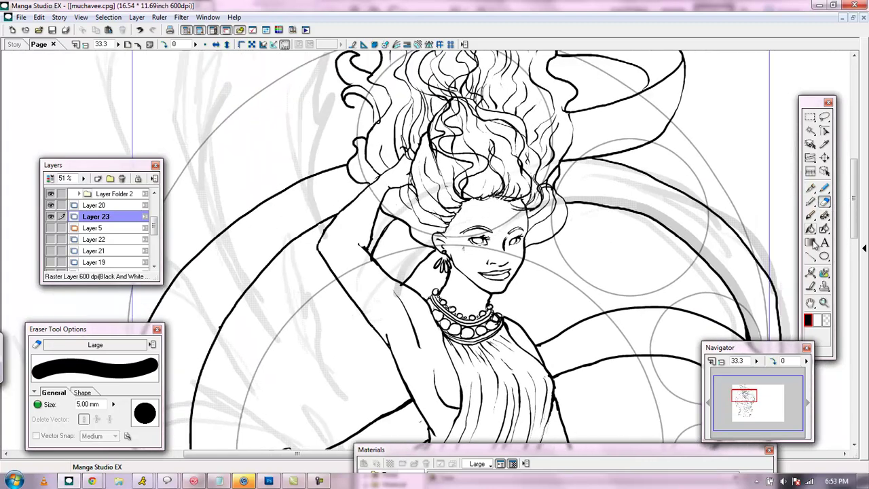
# Choose the Pen tool, make Layer 20 active, and toggle Layer 7 to check its hair strands
pyautogui.click(810, 190)
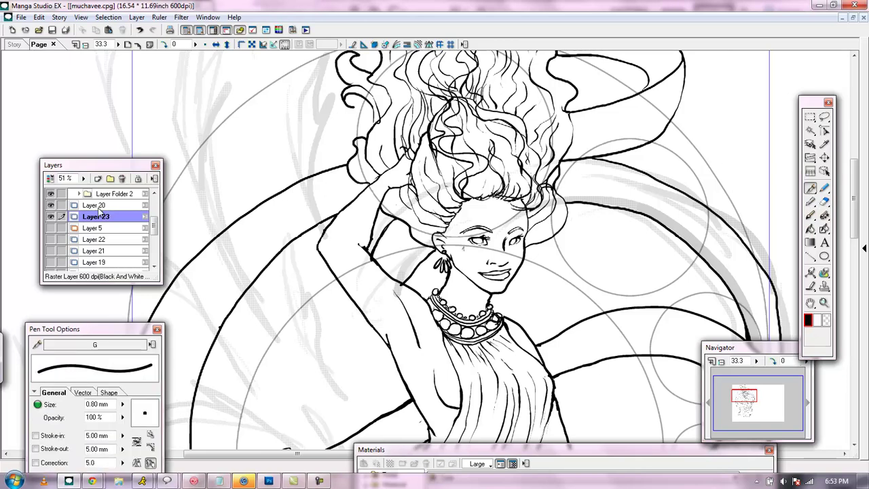
pyautogui.click(101, 205)
pyautogui.click(50, 205)
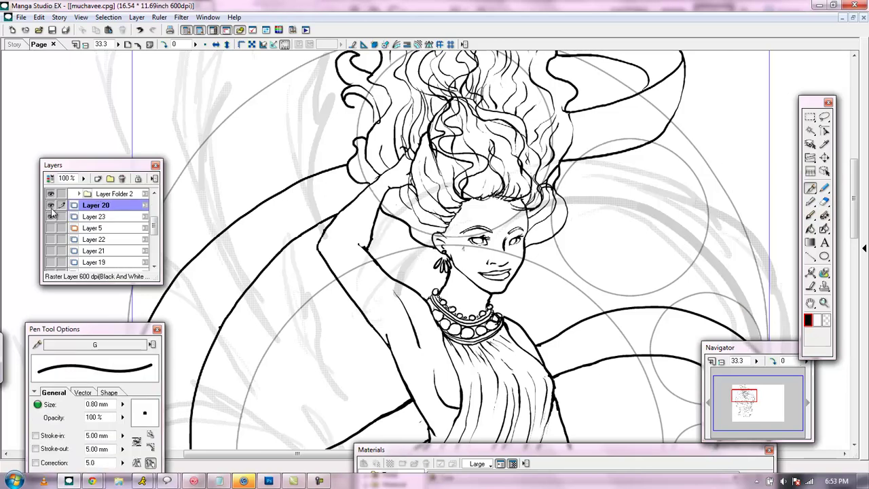
pyautogui.click(50, 205)
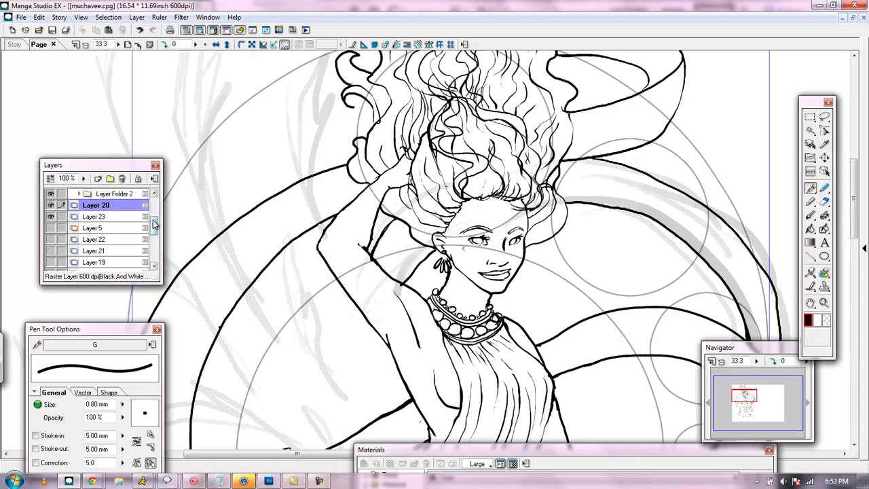
pyautogui.moveTo(154, 225); pyautogui.dragTo(154, 215)
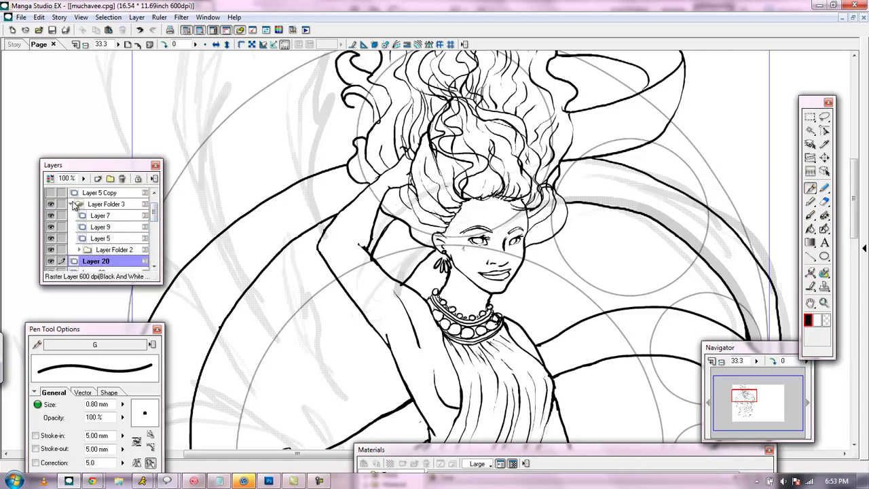
pyautogui.click(51, 215)
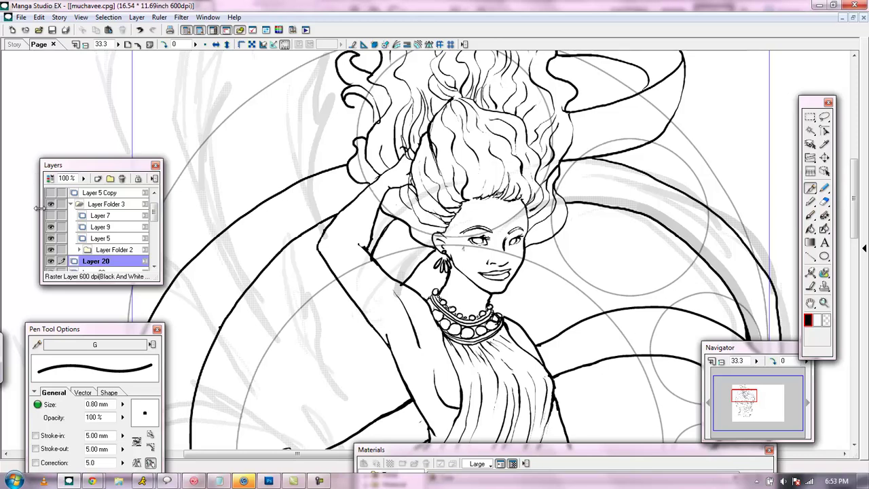
pyautogui.click(51, 216)
# Collapse Layer Folder 3 and start a new layer above Layer 20
pyautogui.click(72, 203)
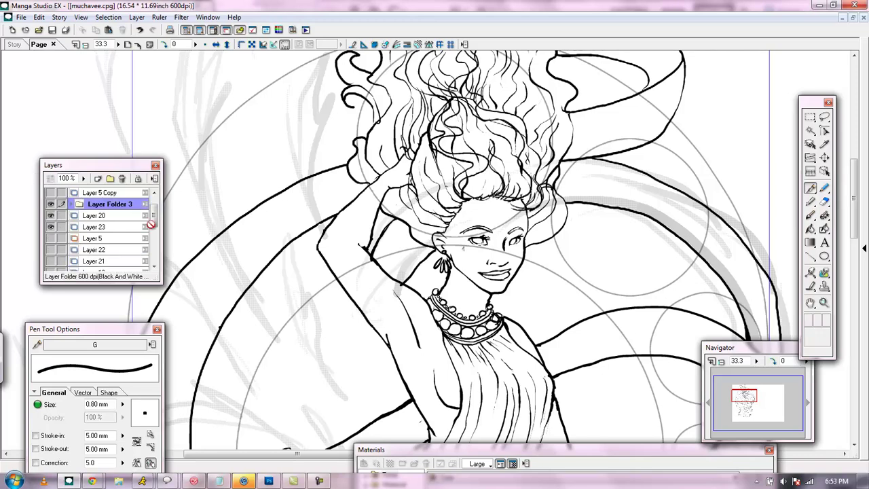
pyautogui.moveTo(155, 224); pyautogui.dragTo(154, 201)
pyautogui.click(95, 234)
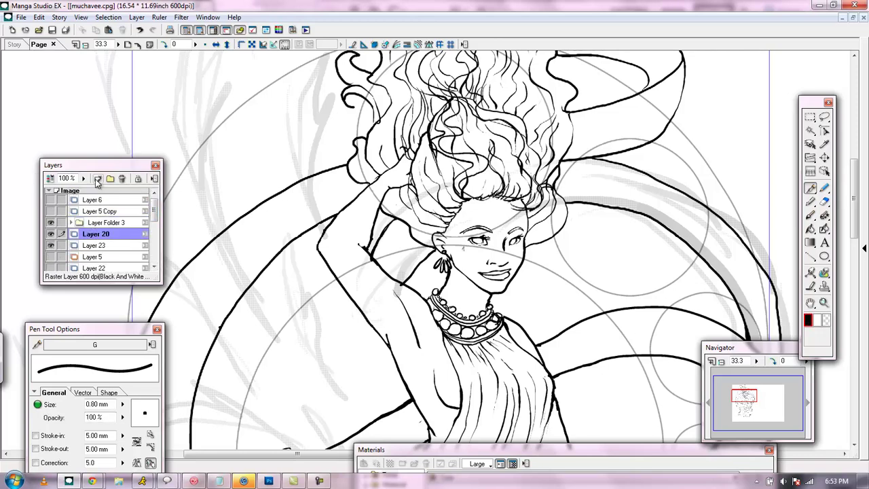
pyautogui.click(98, 178)
# Confirm the new Layer 8 and ink a spiky black flourish left of the hair
pyautogui.click(468, 306)
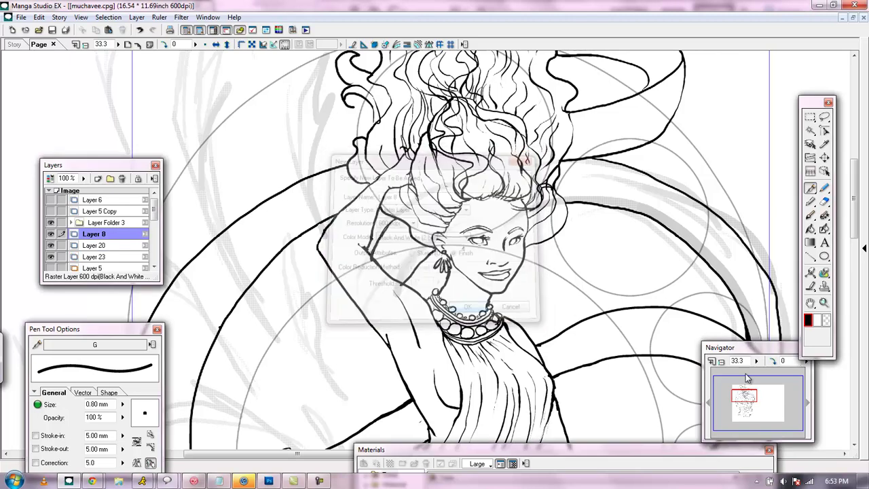
pyautogui.moveTo(764, 397); pyautogui.dragTo(741, 393)
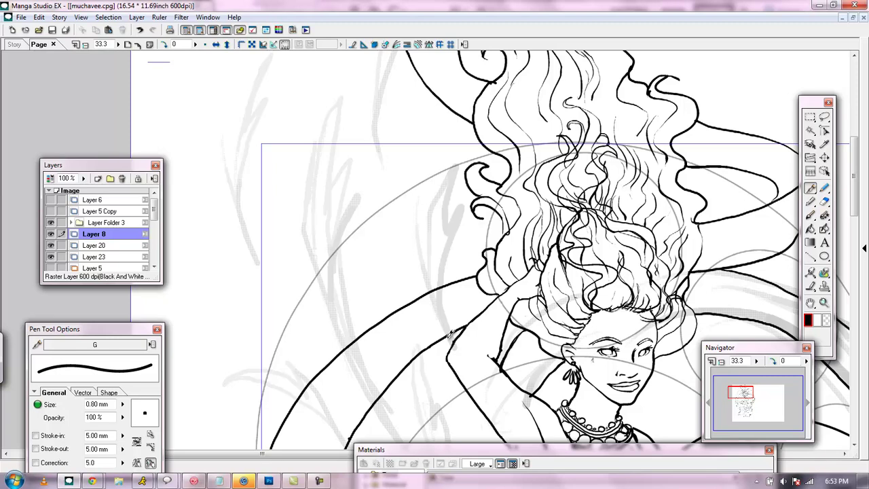
pyautogui.moveTo(451, 337)
pyautogui.mouseDown()
pyautogui.moveTo(435, 224)
pyautogui.moveTo(457, 169)
pyautogui.moveTo(446, 215)
pyautogui.moveTo(446, 228)
pyautogui.moveTo(458, 213)
pyautogui.moveTo(443, 266)
pyautogui.moveTo(447, 259)
pyautogui.moveTo(450, 341)
pyautogui.mouseUp()
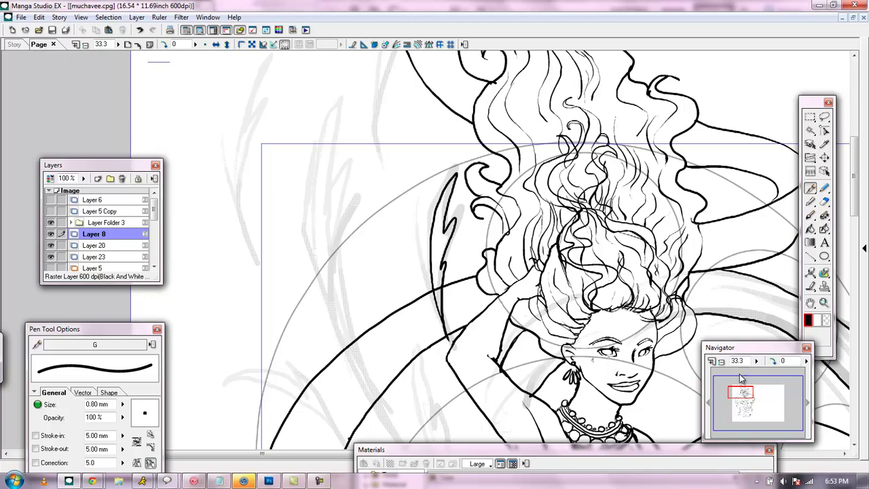
# Zoom in to inspect the flourish linework, then zoom back out to the wider view
pyautogui.click(710, 362)
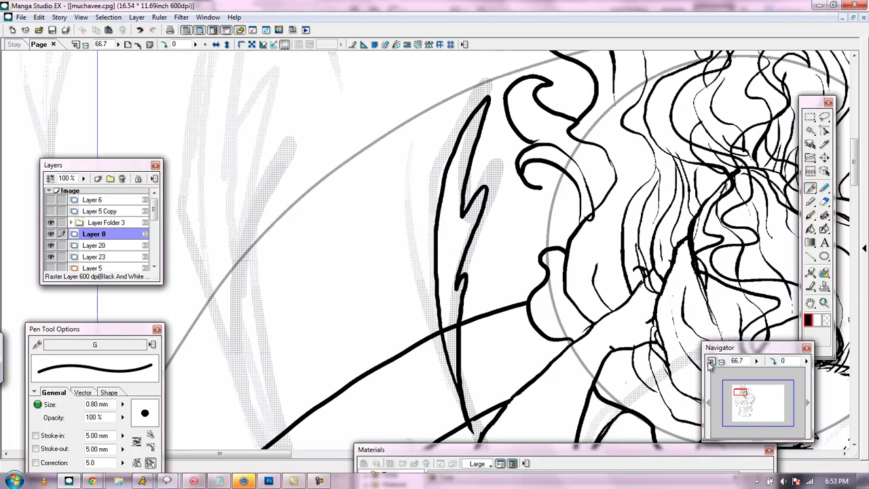
pyautogui.click(711, 362)
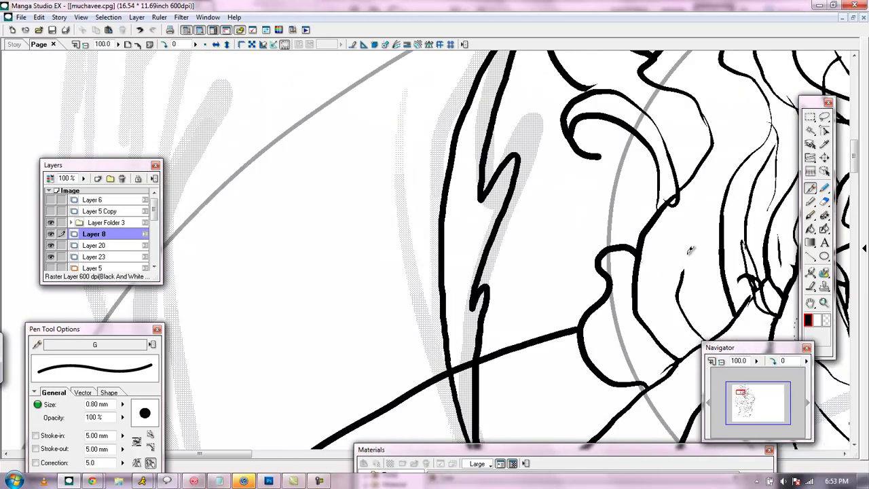
pyautogui.click(721, 362)
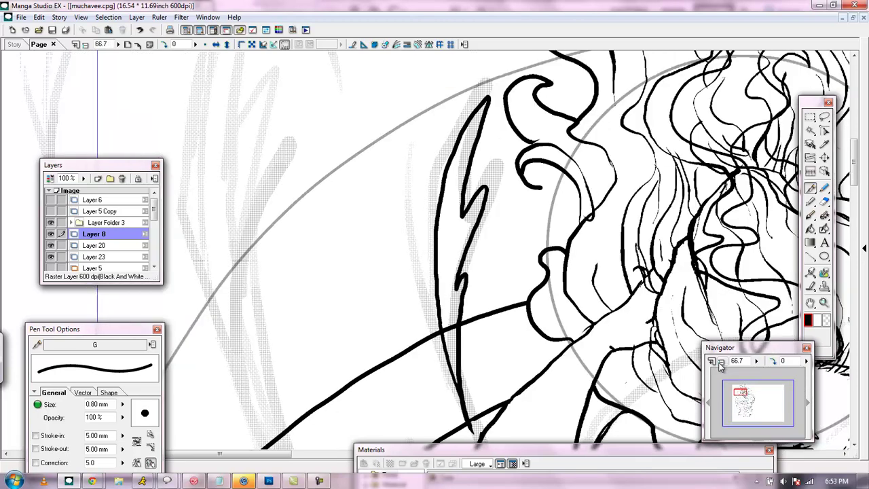
pyautogui.click(721, 362)
pyautogui.click(721, 362)
pyautogui.click(721, 362)
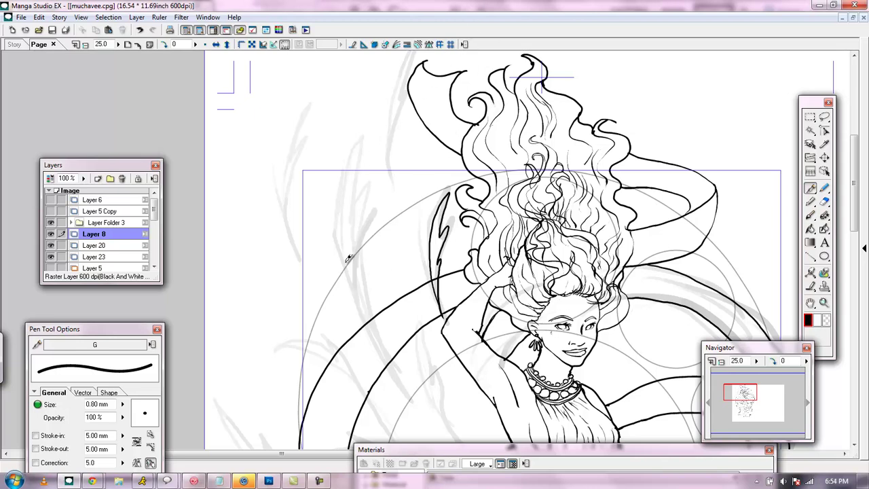
pyautogui.scroll(-4, 466, 254)
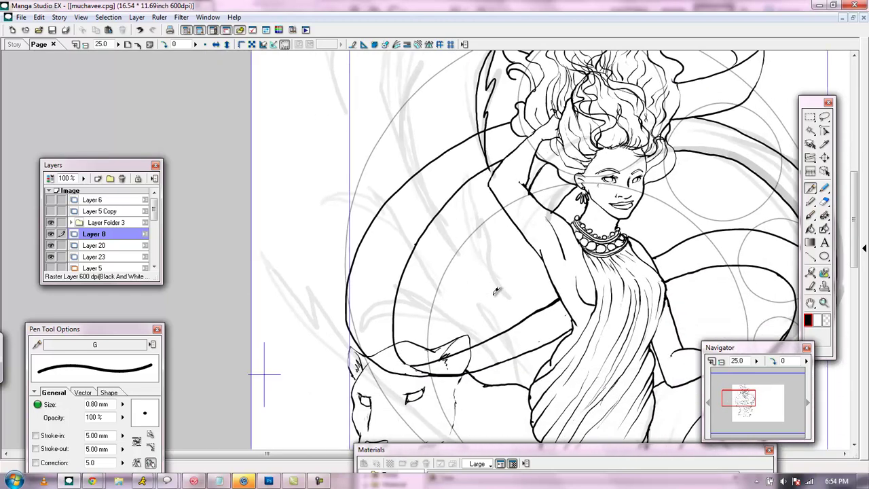
pyautogui.moveTo(503, 288)
pyautogui.mouseDown()
pyautogui.moveTo(470, 227)
pyautogui.moveTo(466, 175)
pyautogui.moveTo(480, 227)
pyautogui.moveTo(484, 205)
pyautogui.moveTo(506, 292)
pyautogui.mouseUp()
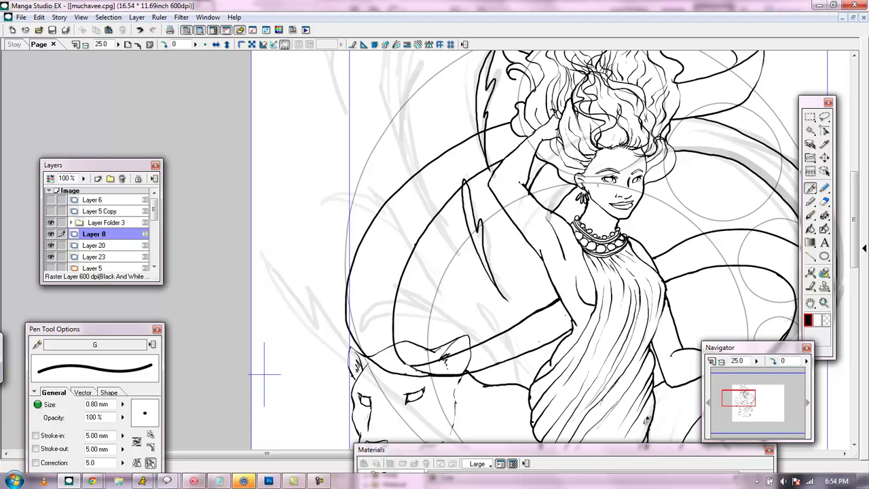
pyautogui.moveTo(747, 401); pyautogui.dragTo(751, 397)
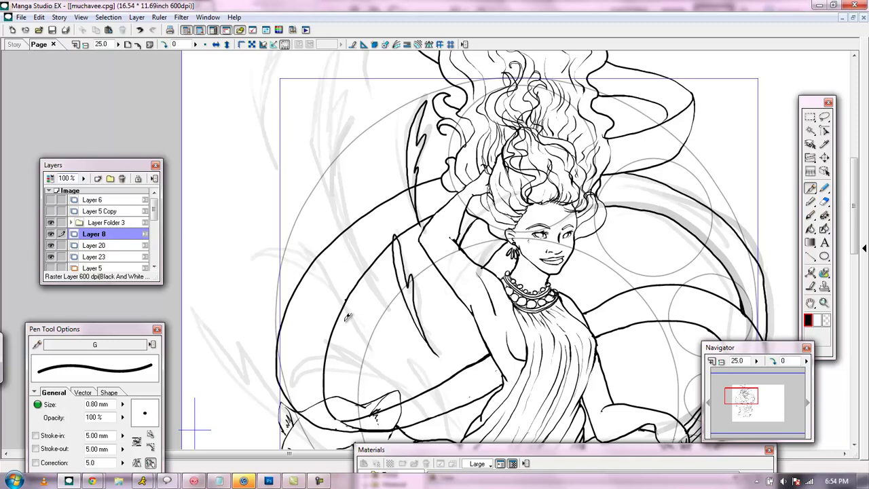
pyautogui.moveTo(351, 315)
pyautogui.mouseDown()
pyautogui.moveTo(316, 275)
pyautogui.moveTo(258, 260)
pyautogui.moveTo(292, 256)
pyautogui.mouseUp()
pyautogui.click(39, 17)
pyautogui.click(54, 27)
pyautogui.moveTo(343, 306)
pyautogui.mouseDown()
pyautogui.moveTo(294, 262)
pyautogui.moveTo(247, 256)
pyautogui.moveTo(279, 242)
pyautogui.moveTo(313, 263)
pyautogui.moveTo(304, 243)
pyautogui.moveTo(345, 314)
pyautogui.mouseUp()
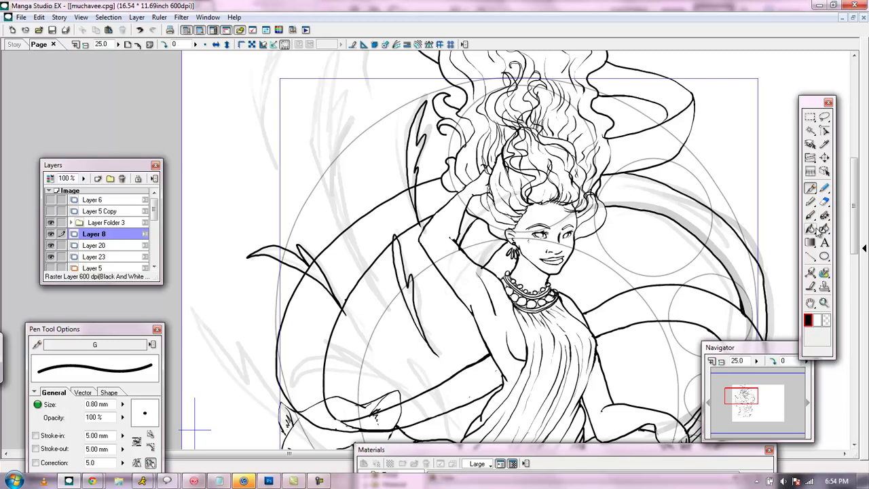
pyautogui.click(825, 201)
pyautogui.moveTo(339, 284); pyautogui.dragTo(364, 366)
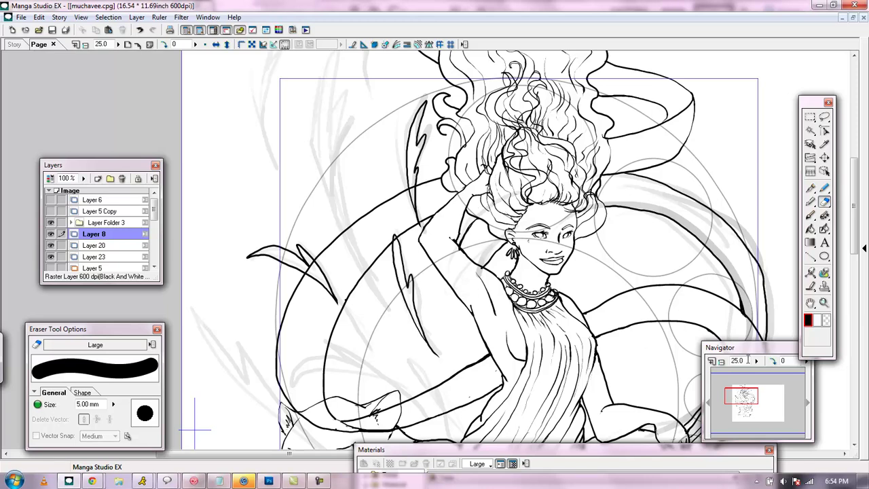
pyautogui.moveTo(740, 396); pyautogui.dragTo(740, 398)
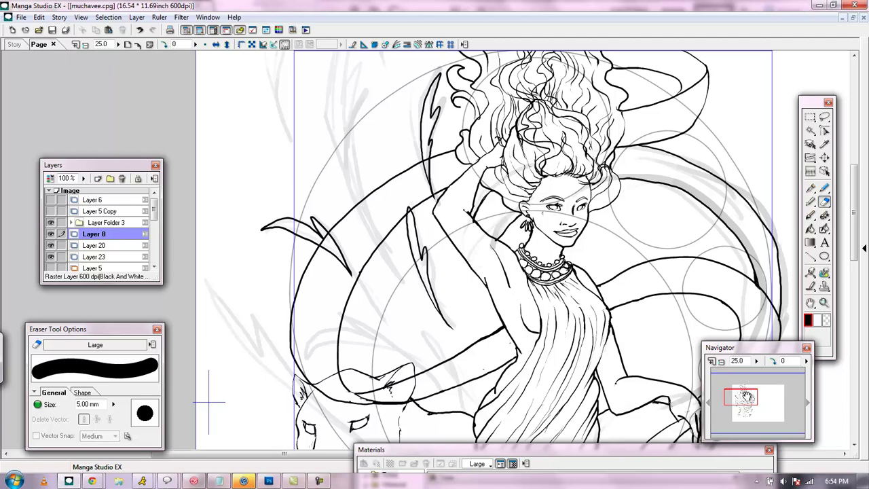
pyautogui.moveTo(751, 400); pyautogui.dragTo(754, 412)
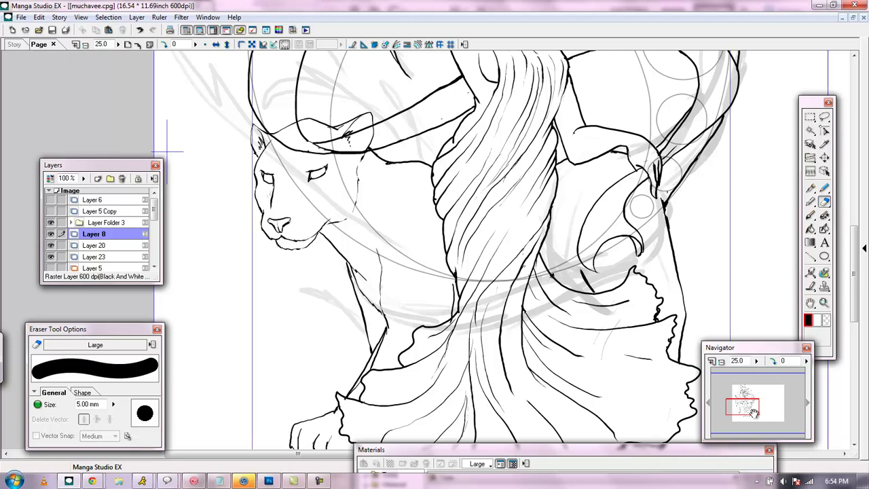
pyautogui.moveTo(753, 412); pyautogui.dragTo(749, 395)
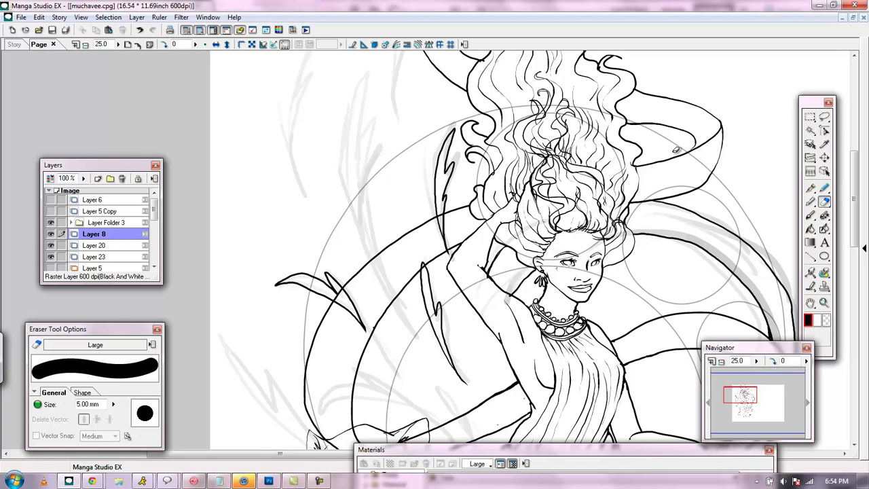
# Expand Layer Folder 3 and toggle its hair, Layer 9, Layer 5 and ink layers to identify them
pyautogui.click(77, 224)
pyautogui.click(71, 222)
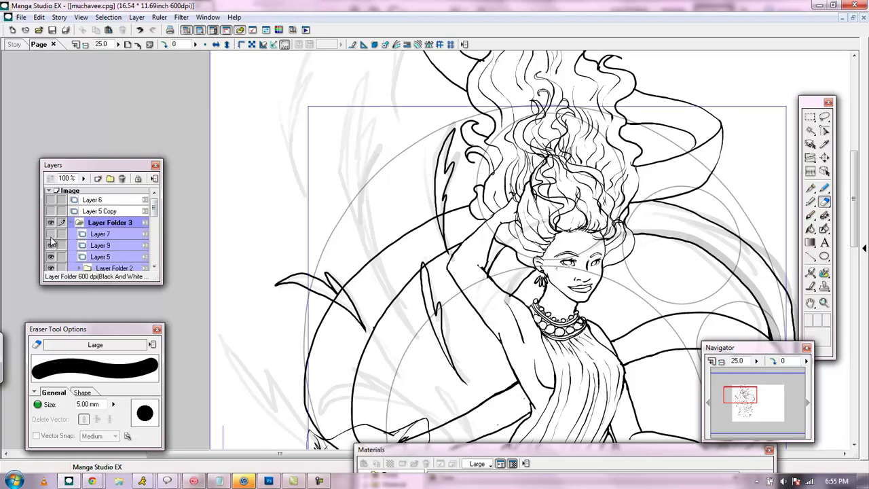
pyautogui.click(50, 235)
pyautogui.click(50, 245)
pyautogui.click(50, 256)
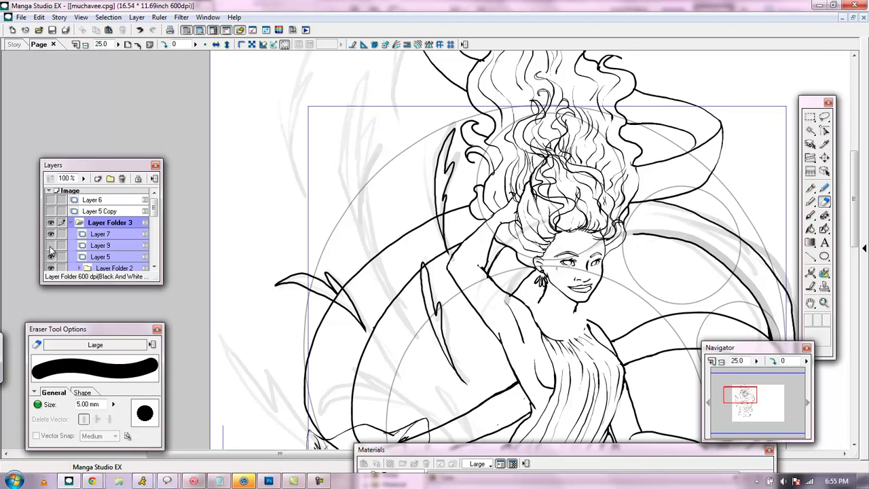
pyautogui.click(51, 257)
pyautogui.click(50, 267)
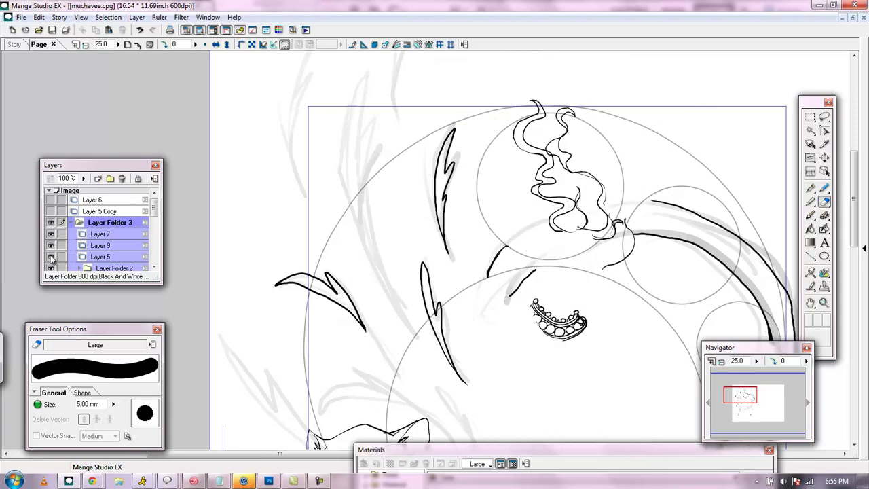
pyautogui.click(51, 266)
pyautogui.click(90, 257)
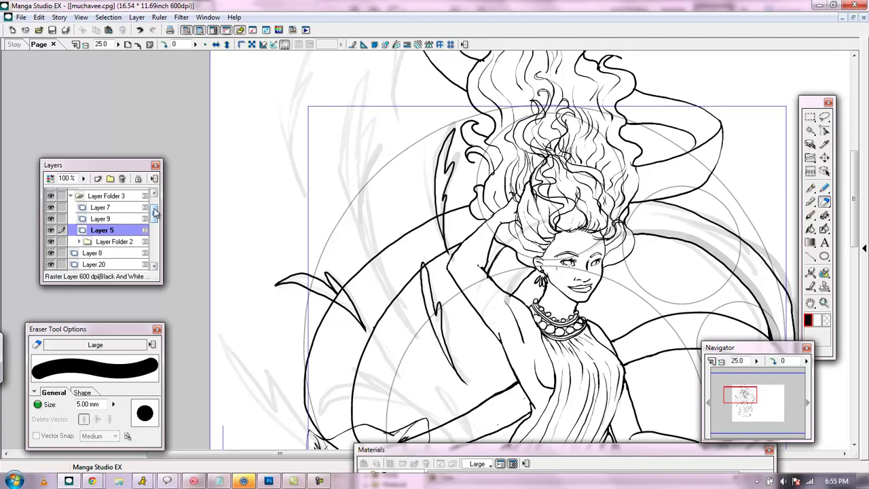
# Duplicate Layer Folder 3 as a backup and hide the copy
pyautogui.scroll(-1, 98, 244)
pyautogui.moveTo(103, 220); pyautogui.dragTo(98, 179)
pyautogui.click(77, 207)
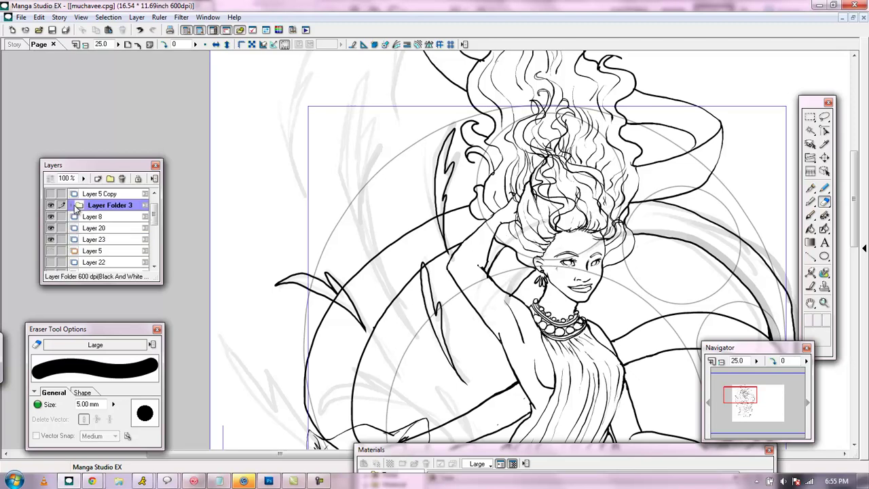
pyautogui.moveTo(97, 210); pyautogui.dragTo(98, 178)
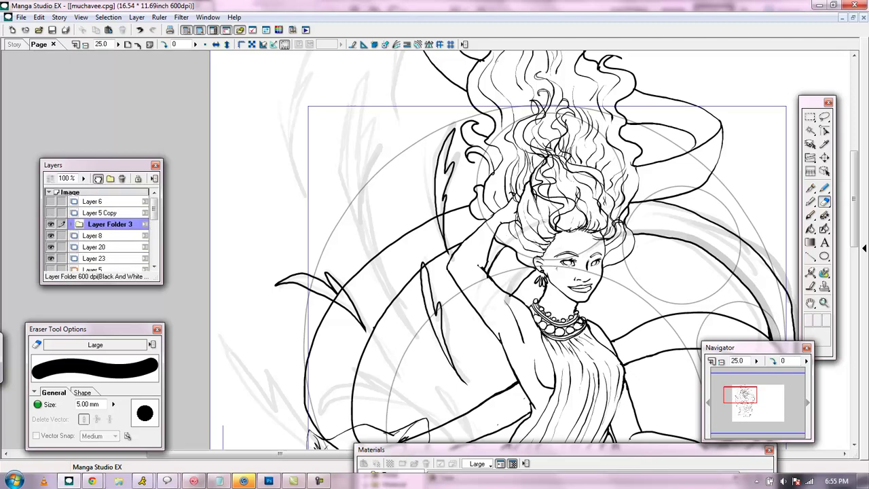
pyautogui.click(51, 224)
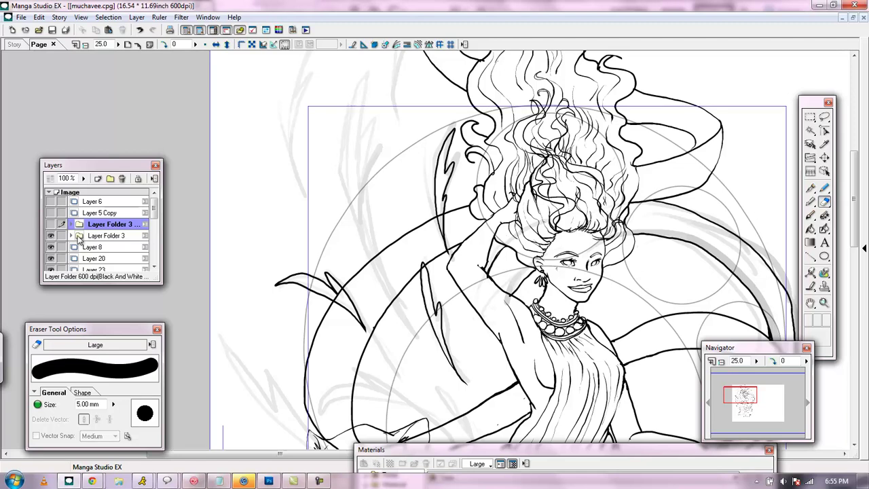
# Reselect the original Layer Folder 3, expand it, and select Layer 5
pyautogui.click(120, 235)
pyautogui.click(72, 236)
pyautogui.scroll(-3, 102, 228)
pyautogui.click(102, 229)
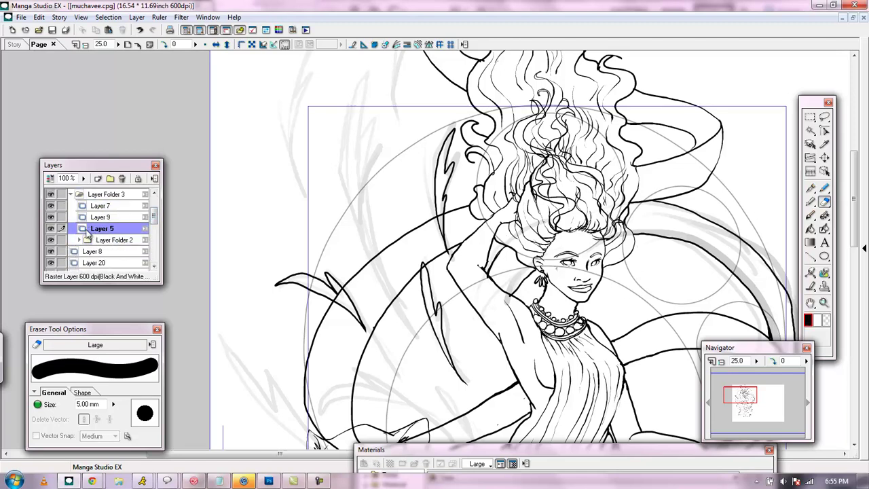
# Change Layer 5's layer type from raster to Vector Layer
pyautogui.rightClick(105, 229)
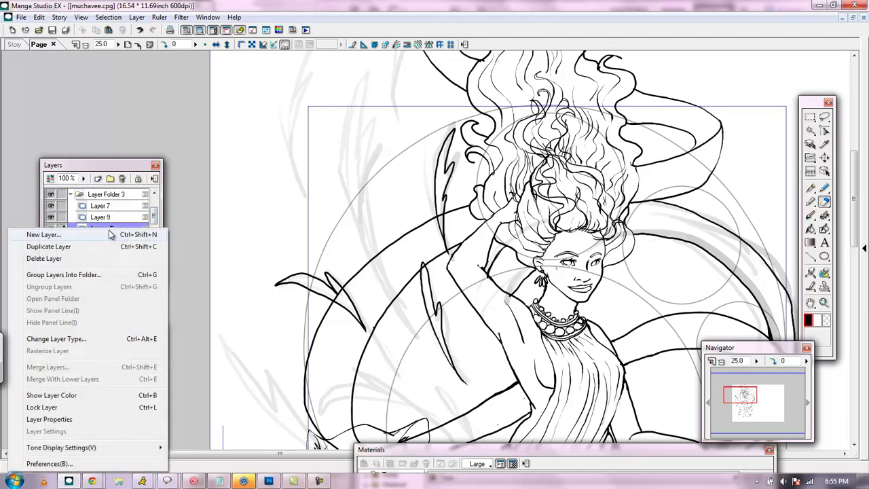
pyautogui.click(55, 338)
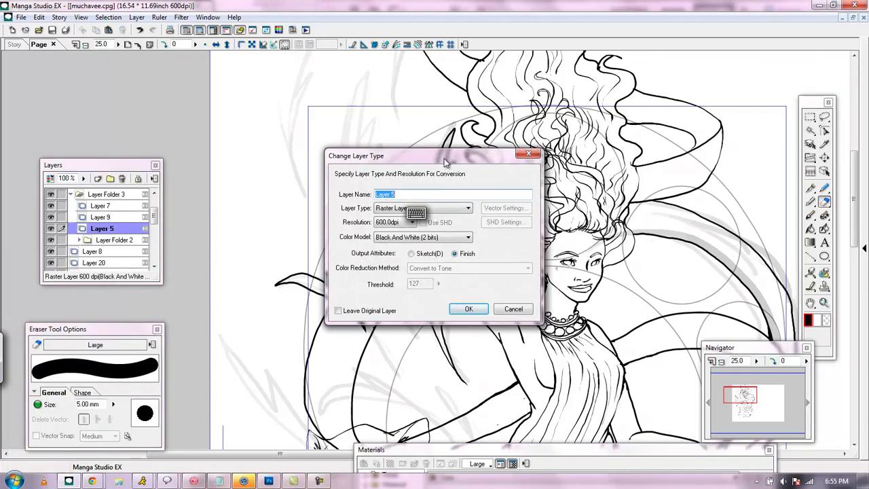
pyautogui.moveTo(431, 158); pyautogui.dragTo(154, 107)
pyautogui.click(154, 149)
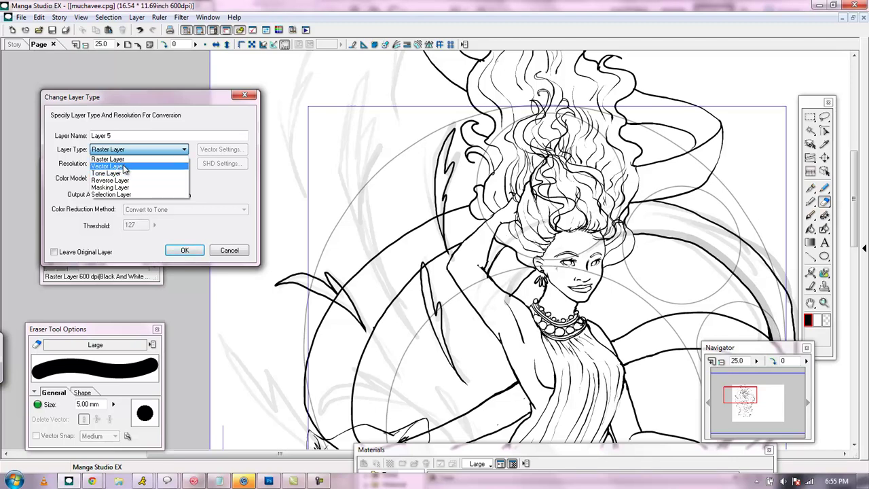
pyautogui.click(124, 166)
pyautogui.click(184, 250)
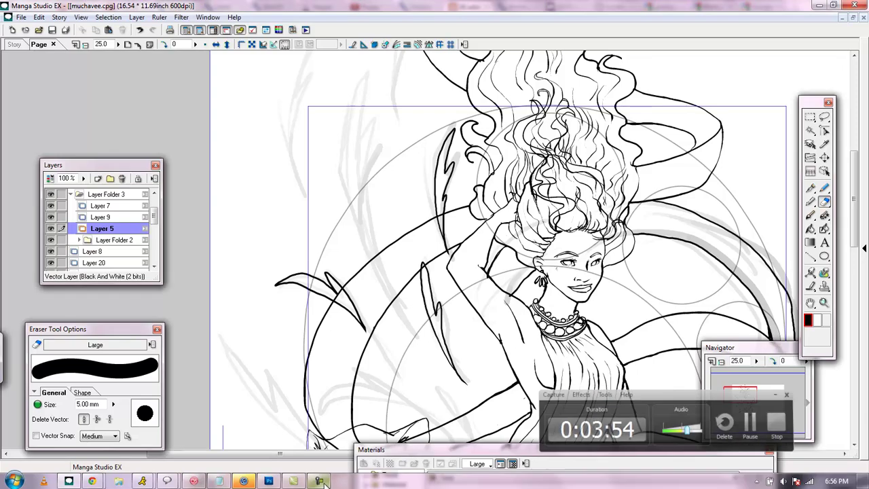
# Switch to the Change Width tool and choose the Thin Out preset
pyautogui.moveTo(738, 396); pyautogui.dragTo(743, 403)
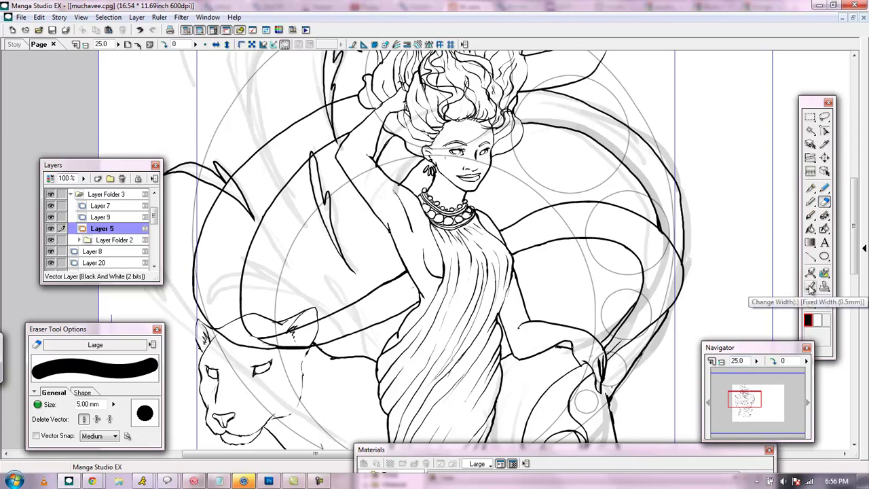
pyautogui.click(810, 288)
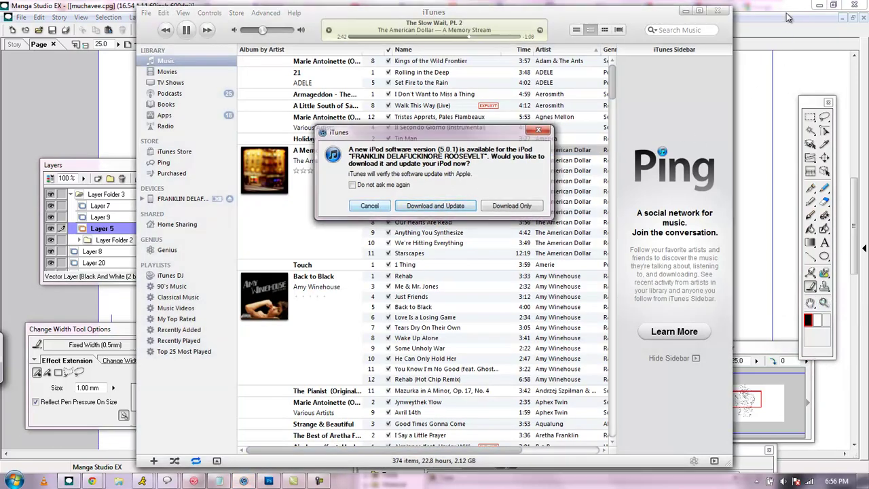
pyautogui.click(801, 279)
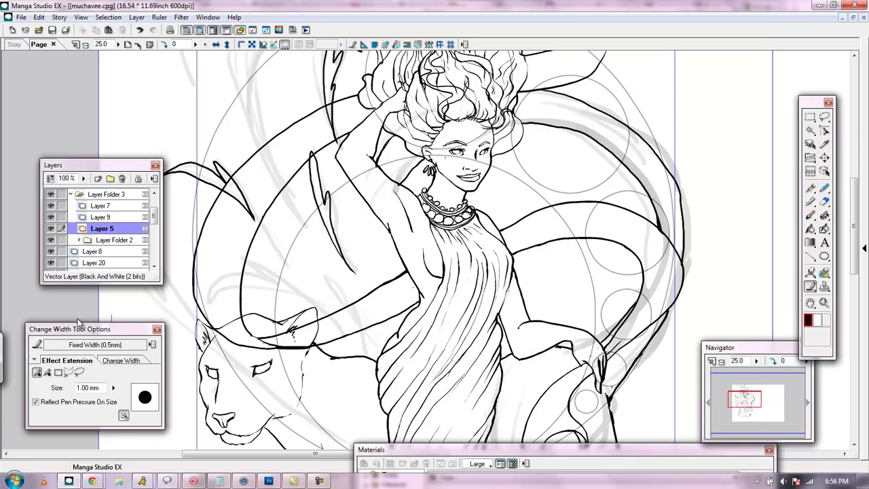
pyautogui.click(95, 344)
pyautogui.moveTo(144, 404); pyautogui.dragTo(144, 374)
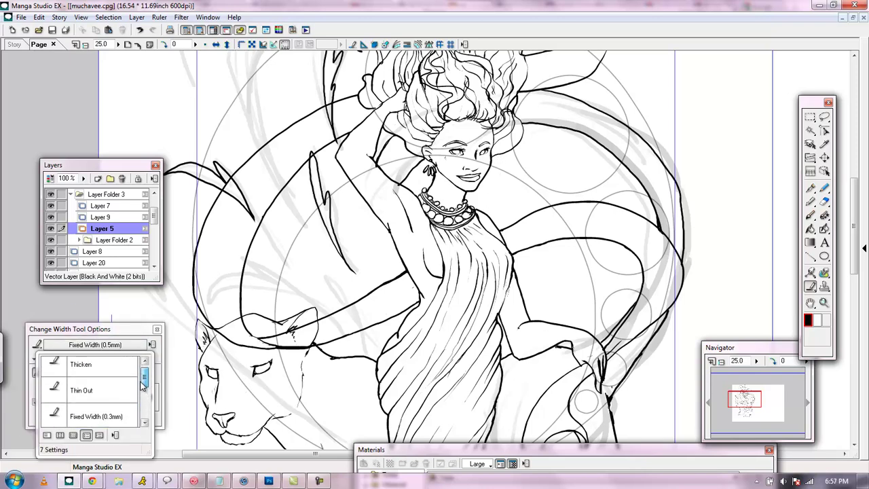
pyautogui.click(103, 401)
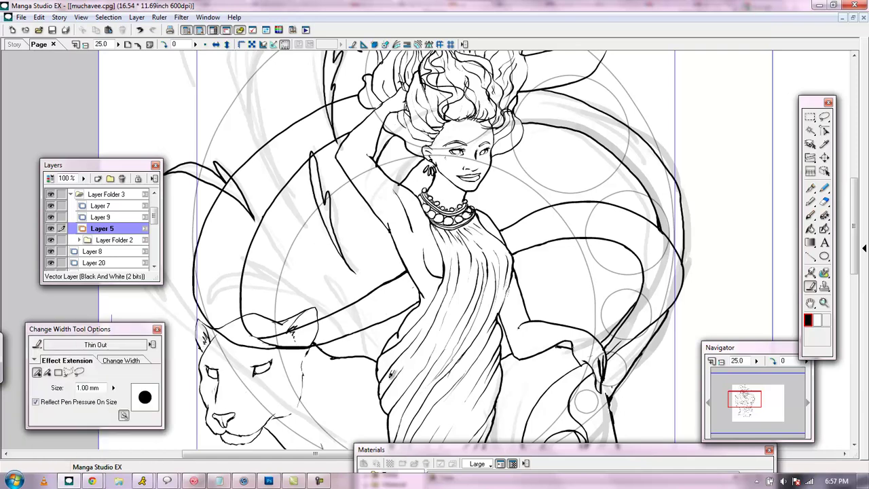
# Thin the dress fold line, undo it with Ctrl+Z, and zoom out to the whole page
pyautogui.moveTo(385, 392); pyautogui.dragTo(405, 361)
pyautogui.moveTo(383, 391); pyautogui.dragTo(401, 364)
pyautogui.hotkey('ctrl', 'z')
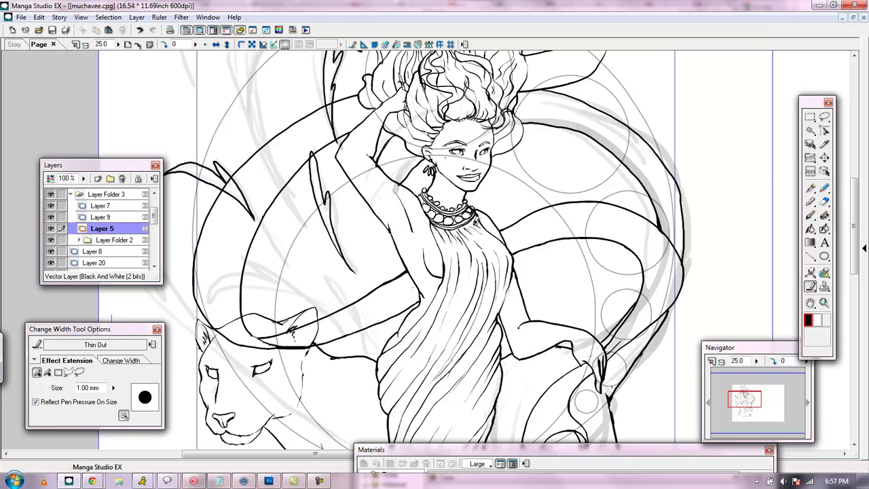
pyautogui.moveTo(743, 392)
pyautogui.mouseDown()
pyautogui.moveTo(744, 380)
pyautogui.moveTo(744, 404)
pyautogui.mouseUp()
pyautogui.click(721, 361)
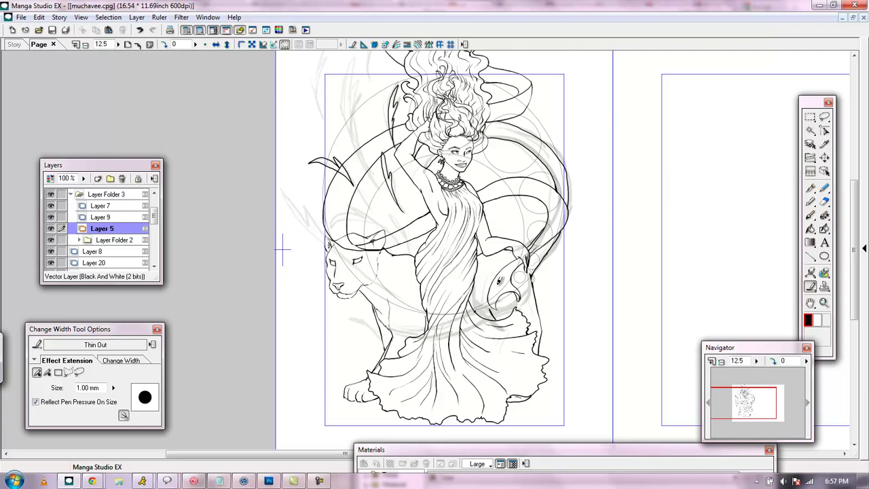
# Inspect the dress at 25.0 zoom, then zoom out to 12.5 and pan to the blank facing page
pyautogui.click(721, 360)
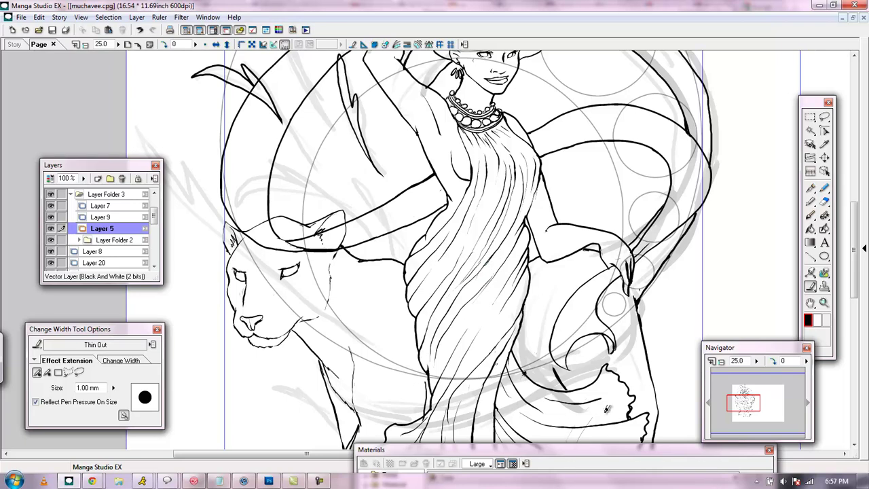
pyautogui.moveTo(753, 401); pyautogui.dragTo(751, 412)
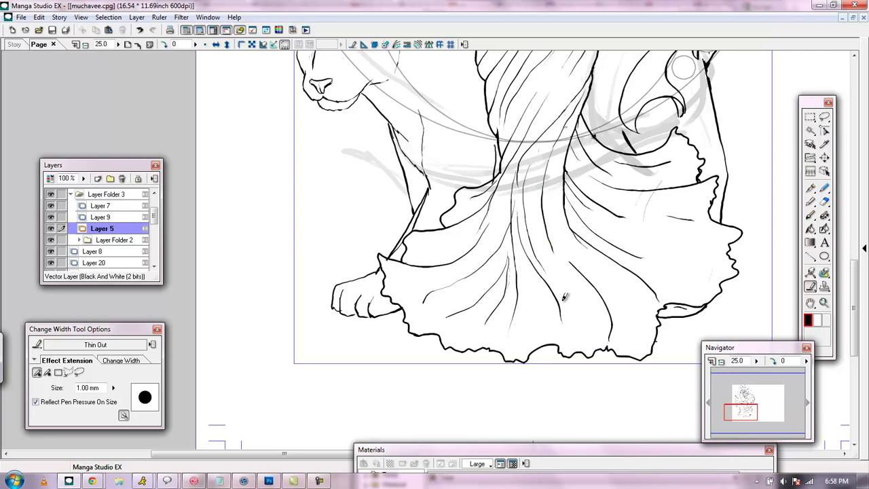
pyautogui.moveTo(754, 411); pyautogui.dragTo(750, 397)
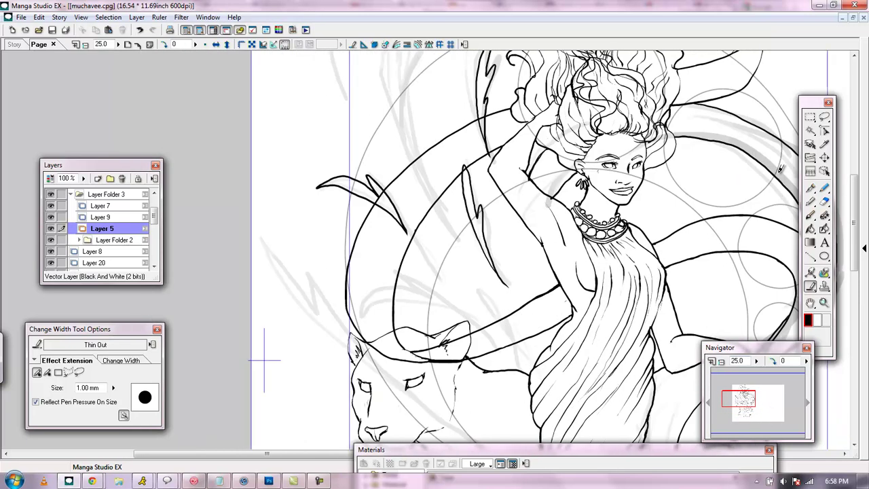
pyautogui.click(721, 361)
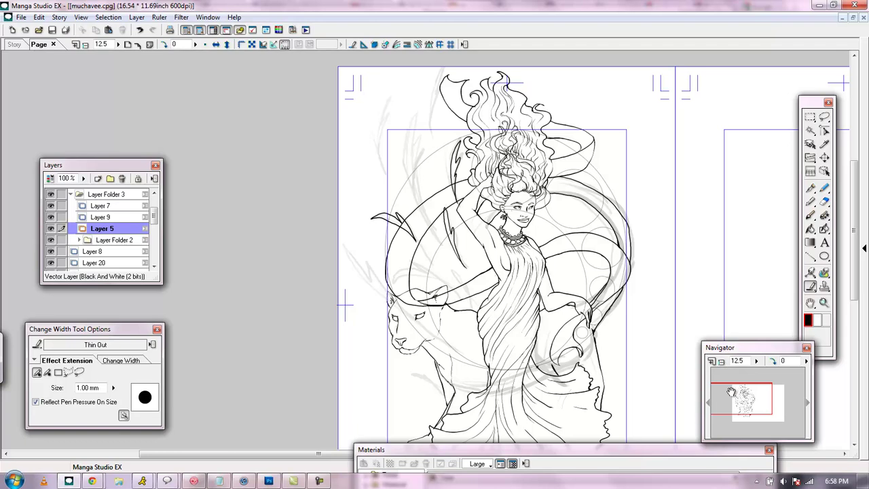
pyautogui.moveTo(730, 401); pyautogui.dragTo(755, 401)
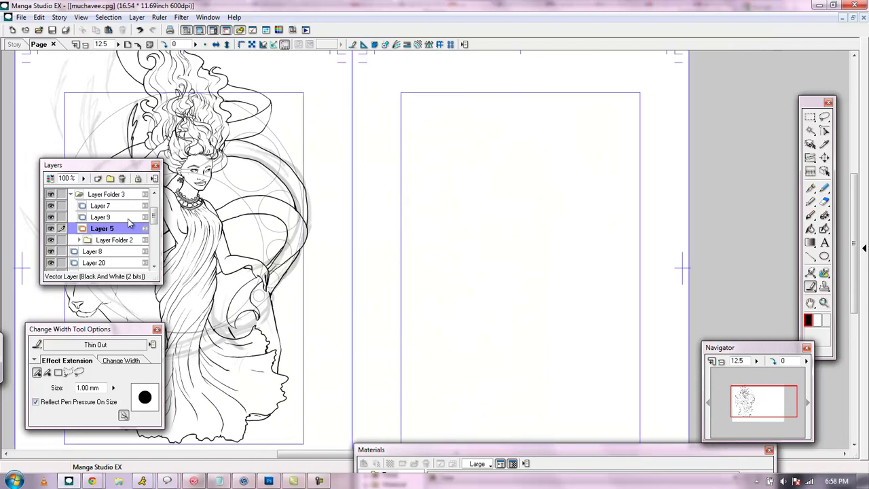
pyautogui.moveTo(154, 217); pyautogui.dragTo(154, 256)
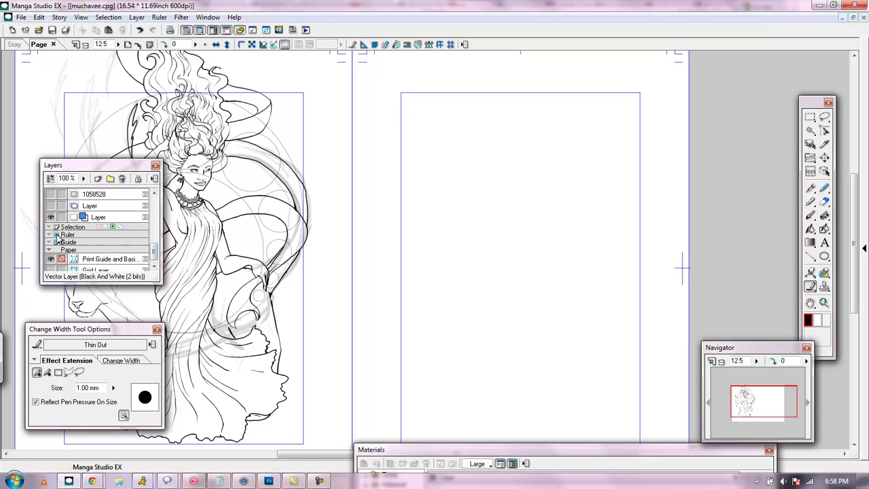
# Add a Ruler Layer, then pick the Pencil and add raster Layer 24 above Layer 6
pyautogui.doubleClick(114, 245)
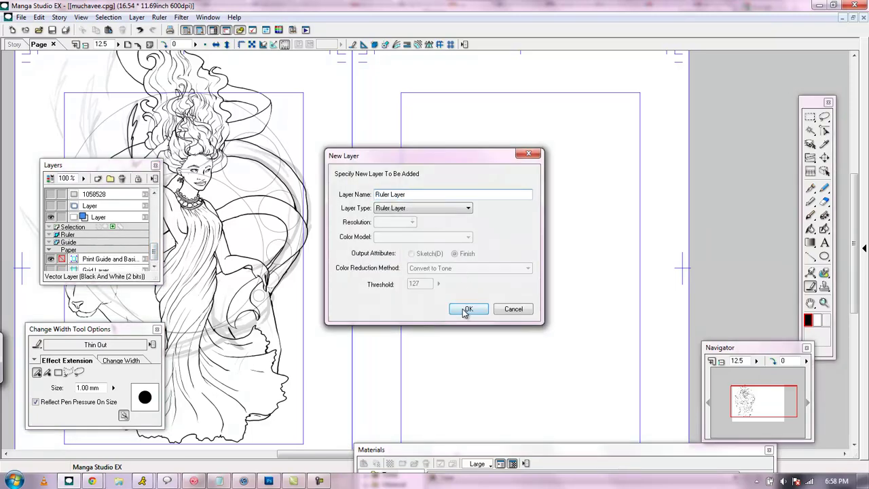
pyautogui.click(467, 310)
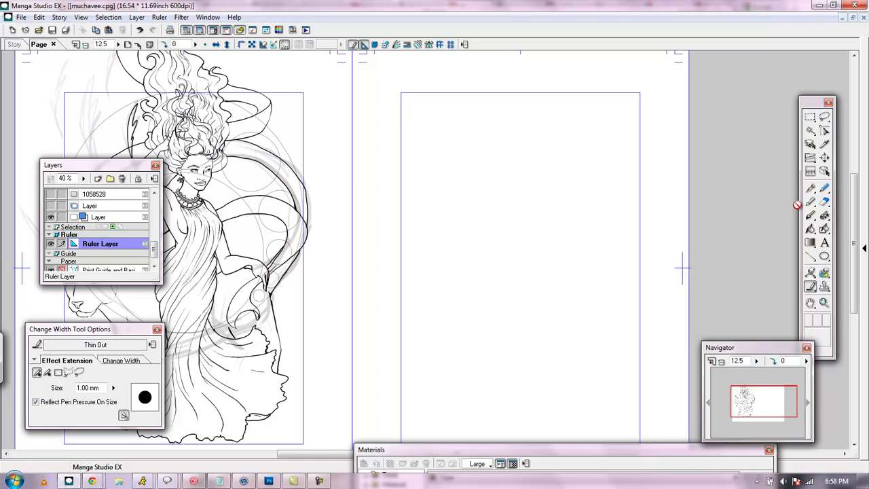
pyautogui.click(825, 189)
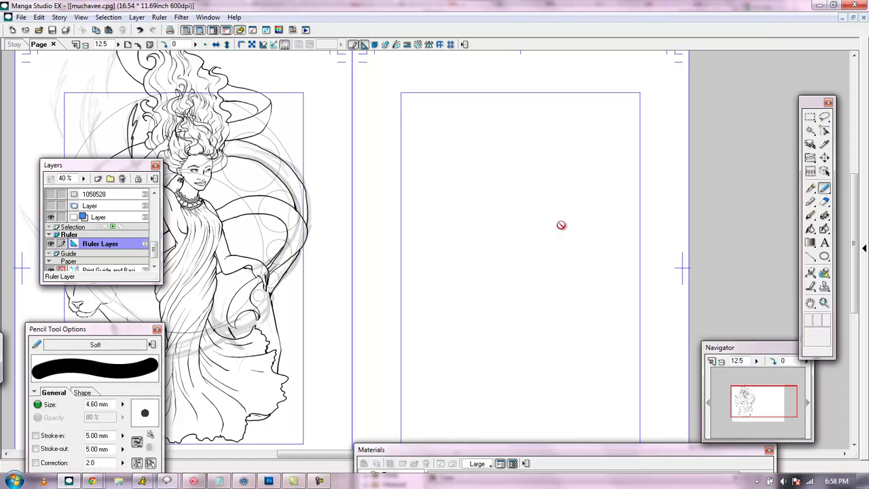
pyautogui.moveTo(153, 249); pyautogui.dragTo(153, 197)
pyautogui.click(117, 201)
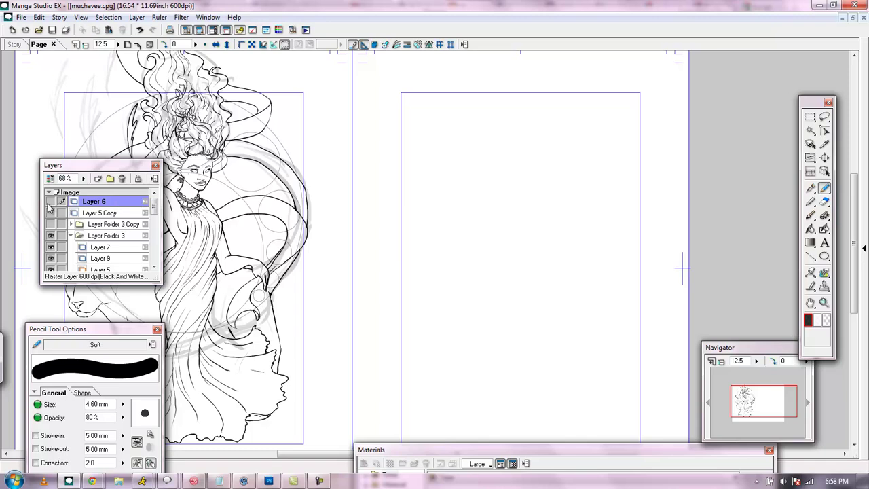
pyautogui.click(98, 178)
pyautogui.click(468, 309)
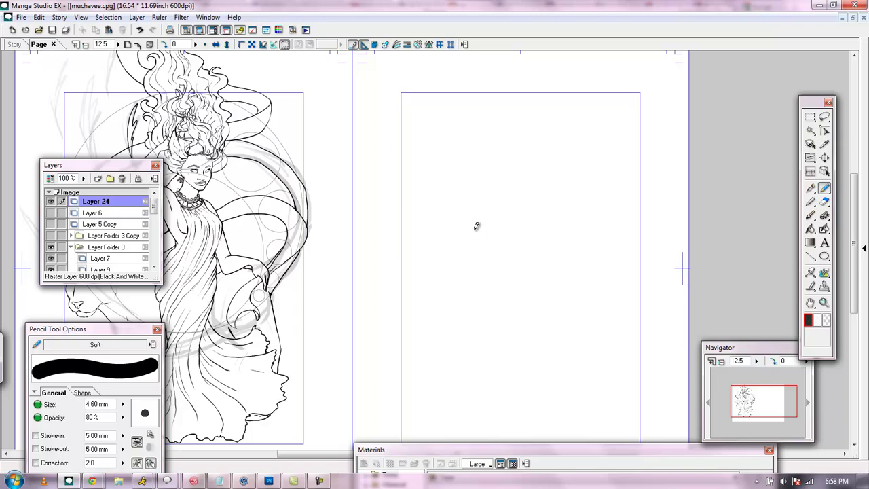
# Pencil a box with front, right side and top faces, plus ground lines below it
pyautogui.moveTo(472, 239)
pyautogui.mouseDown()
pyautogui.moveTo(471, 220)
pyautogui.moveTo(471, 273)
pyautogui.moveTo(537, 279)
pyautogui.mouseUp()
pyautogui.moveTo(474, 215)
pyautogui.mouseDown()
pyautogui.moveTo(545, 218)
pyautogui.moveTo(538, 277)
pyautogui.moveTo(577, 257)
pyautogui.mouseUp()
pyautogui.moveTo(540, 207)
pyautogui.mouseDown()
pyautogui.moveTo(569, 199)
pyautogui.moveTo(567, 258)
pyautogui.mouseUp()
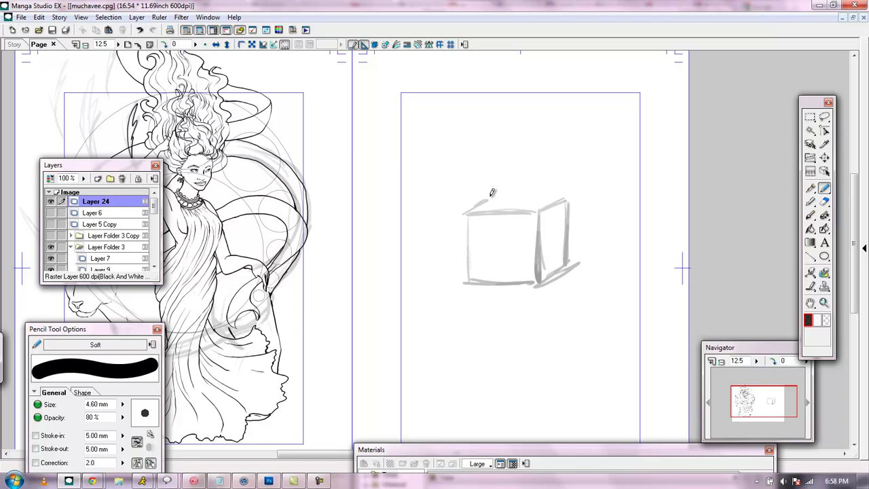
pyautogui.moveTo(494, 198)
pyautogui.mouseDown()
pyautogui.moveTo(561, 198)
pyautogui.moveTo(457, 218)
pyautogui.mouseUp()
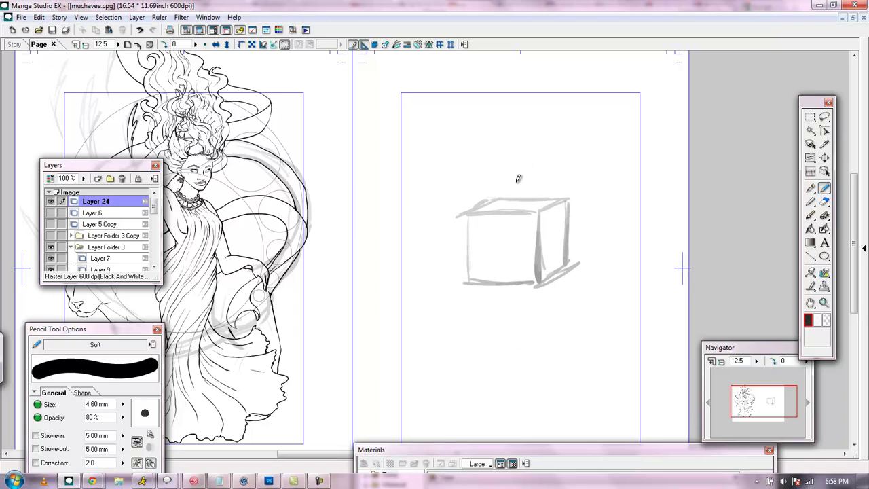
pyautogui.moveTo(423, 310)
pyautogui.mouseDown()
pyautogui.moveTo(585, 317)
pyautogui.moveTo(657, 288)
pyautogui.mouseUp()
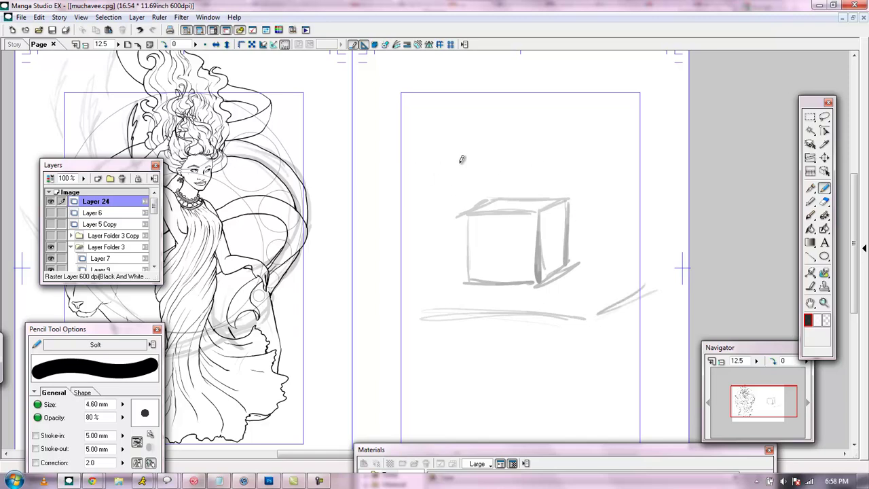
# Draw a horizon line and perspective lines from the box's top corners
pyautogui.moveTo(420, 160)
pyautogui.mouseDown()
pyautogui.moveTo(589, 167)
pyautogui.moveTo(474, 158)
pyautogui.moveTo(555, 160)
pyautogui.mouseUp()
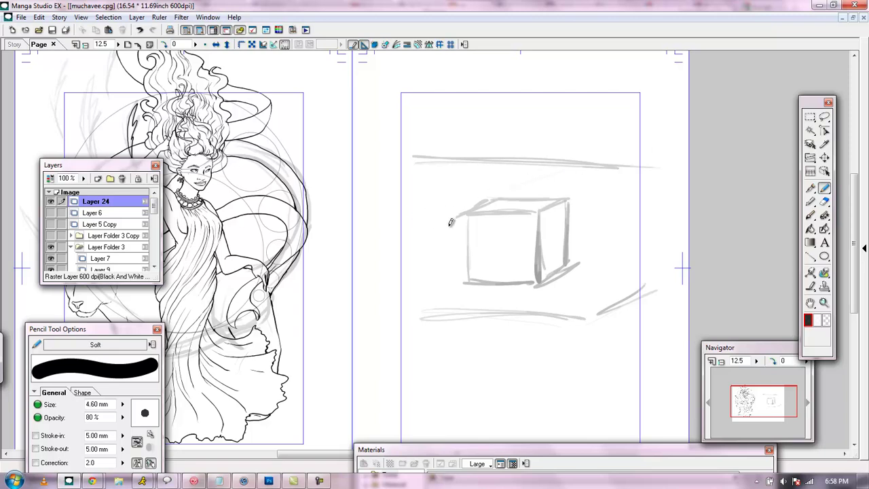
pyautogui.moveTo(477, 202); pyautogui.dragTo(585, 162)
pyautogui.moveTo(569, 199)
pyautogui.mouseDown()
pyautogui.moveTo(635, 167)
pyautogui.moveTo(372, 164)
pyautogui.mouseUp()
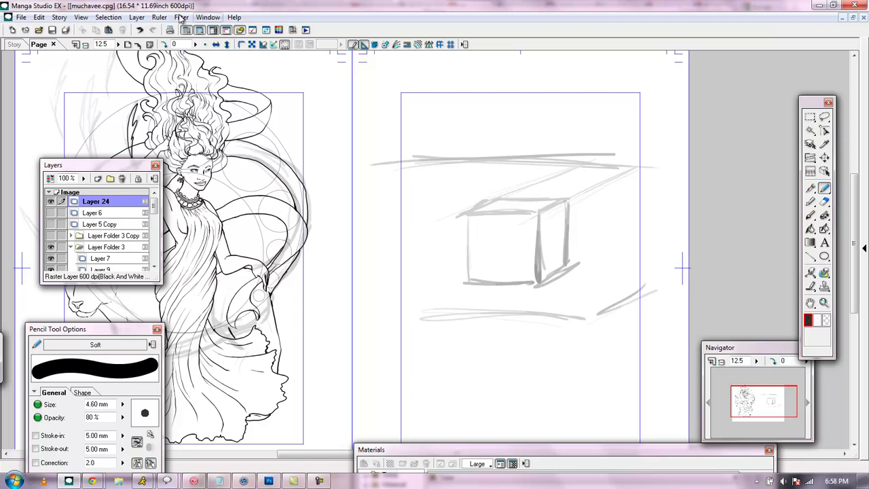
pyautogui.scroll(-2, 145, 197)
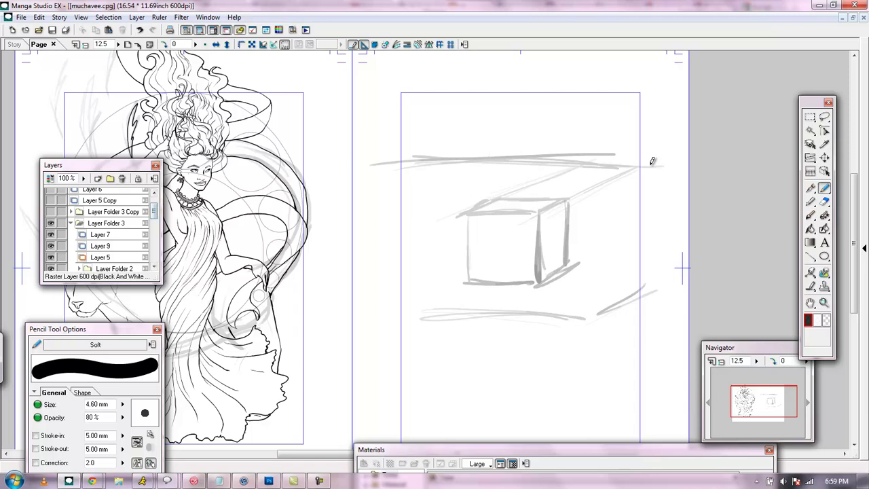
pyautogui.moveTo(609, 165); pyautogui.dragTo(477, 204)
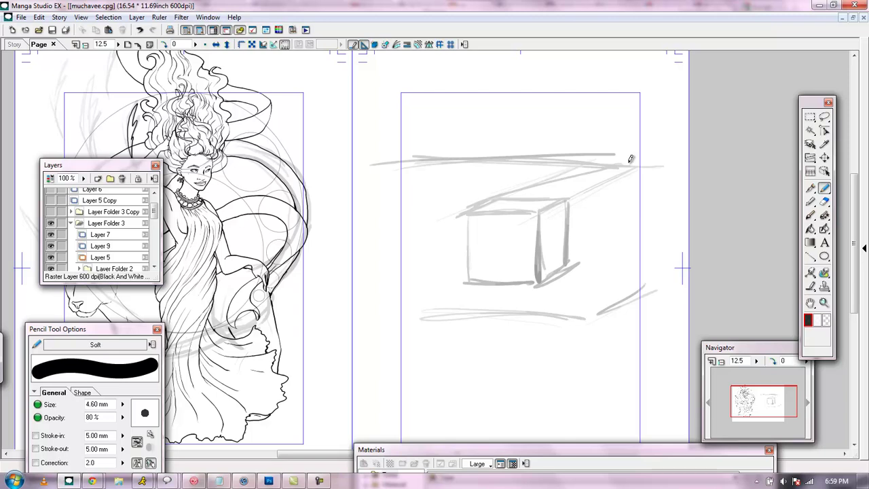
pyautogui.moveTo(538, 213); pyautogui.dragTo(615, 167)
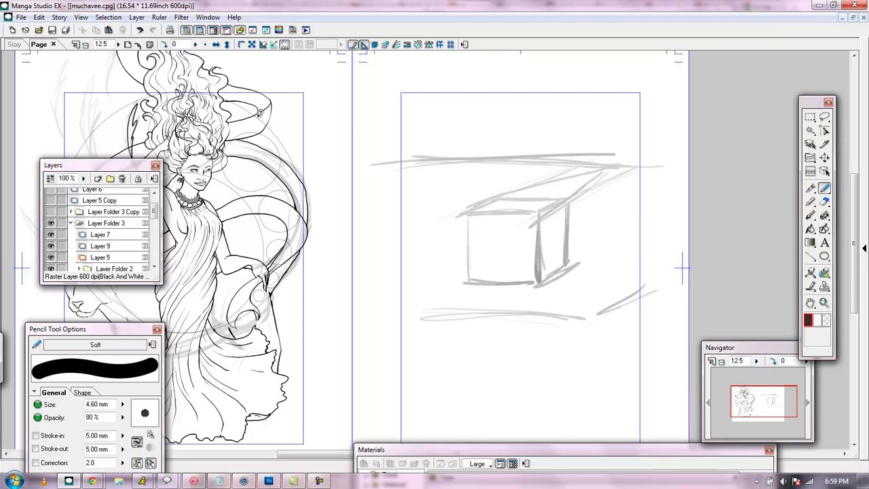
pyautogui.moveTo(156, 214); pyautogui.dragTo(153, 257)
# Add a one-point perspective ruler to the Ruler Layer via Ruler > New Special Ruler
pyautogui.click(114, 247)
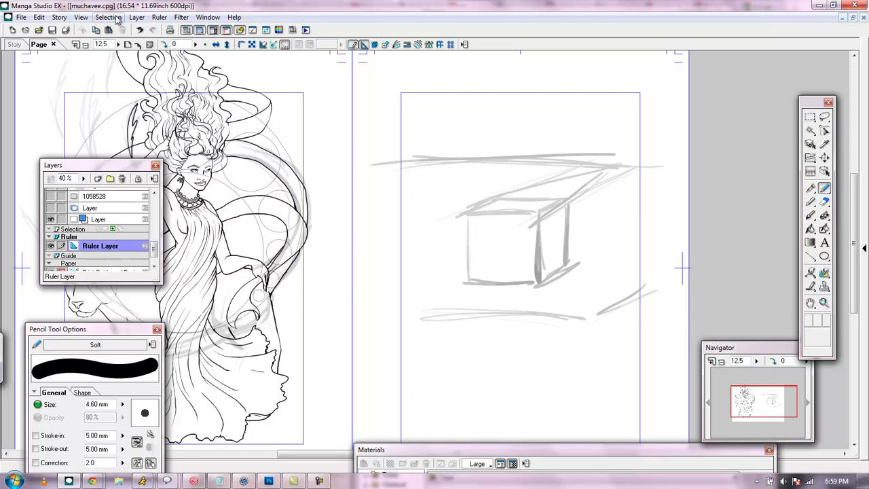
pyautogui.click(159, 17)
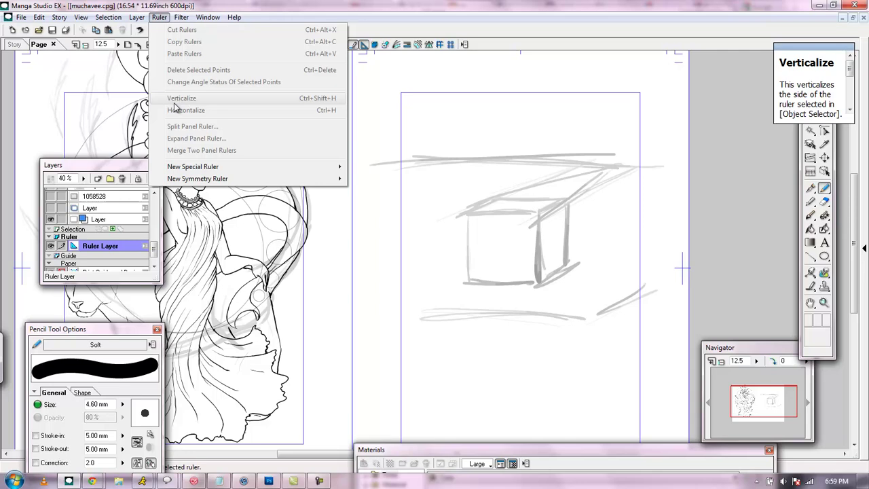
pyautogui.moveTo(249, 169)
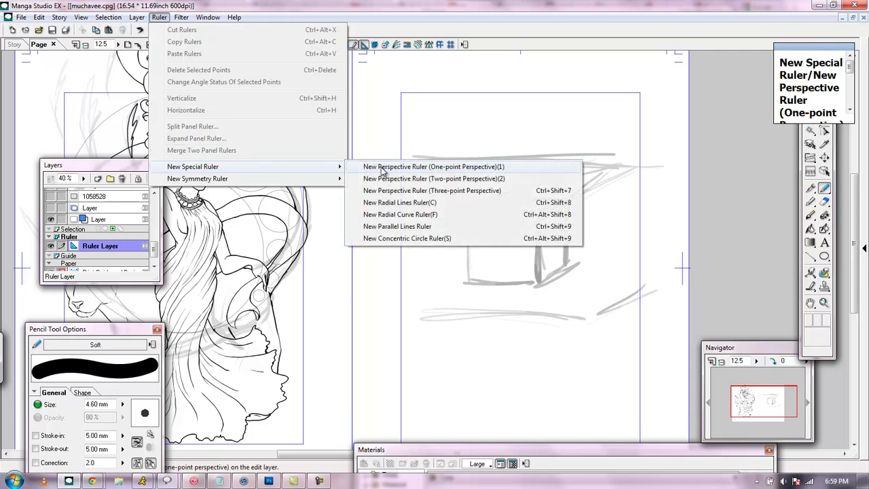
pyautogui.click(401, 214)
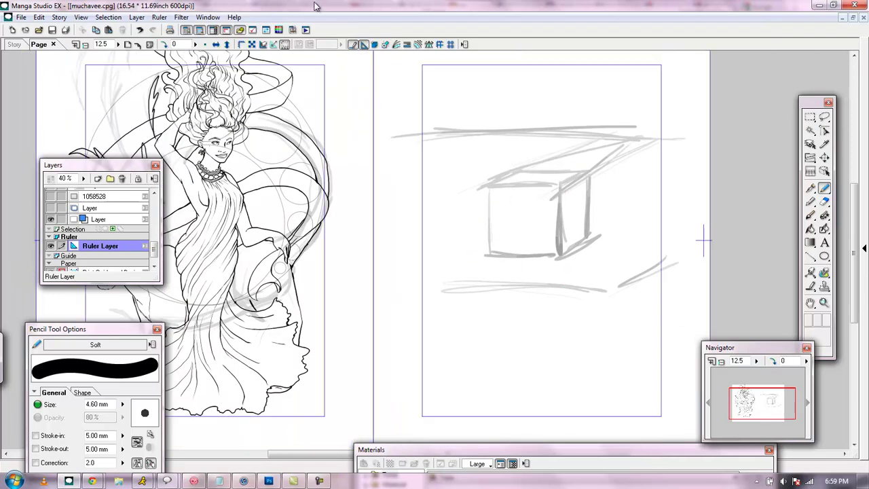
pyautogui.click(158, 17)
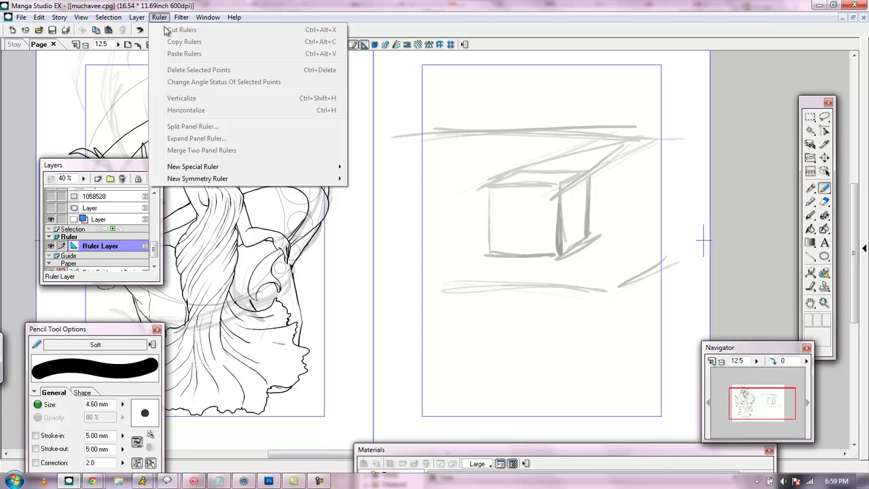
pyautogui.moveTo(330, 173)
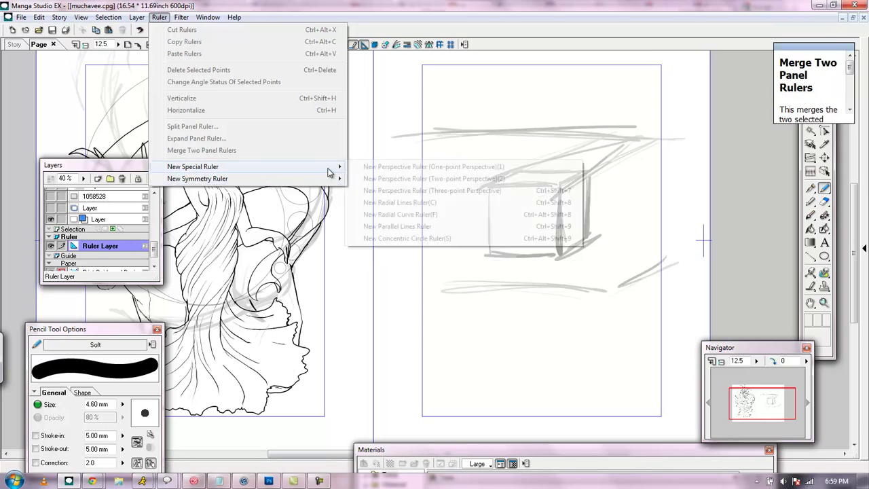
pyautogui.click(510, 169)
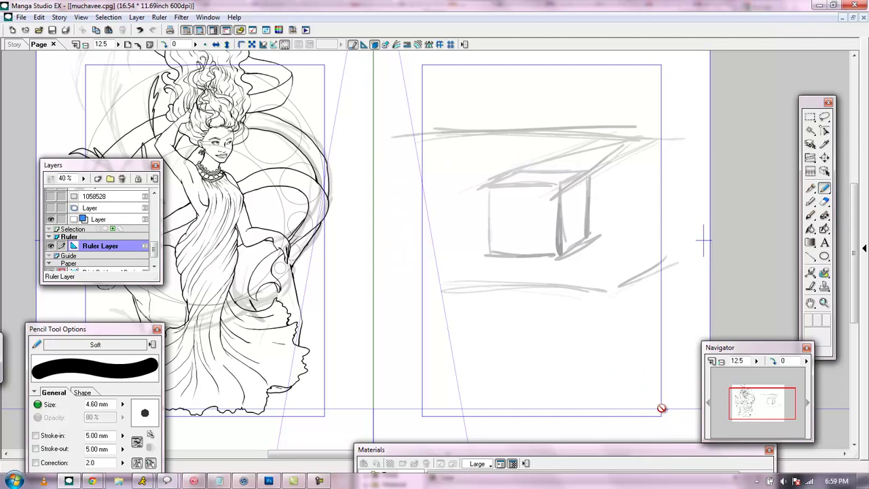
# Zoom out to both pages and move the perspective ruler and horizon up the page
pyautogui.moveTo(740, 402); pyautogui.dragTo(747, 395)
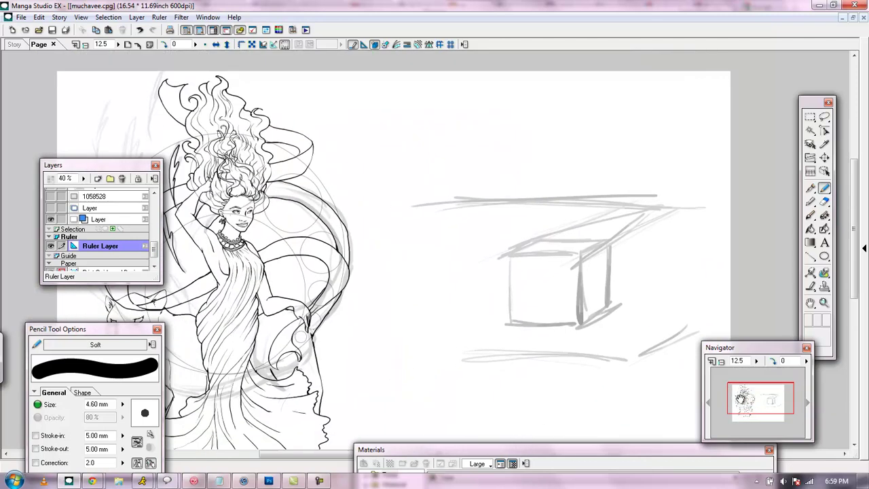
pyautogui.click(722, 362)
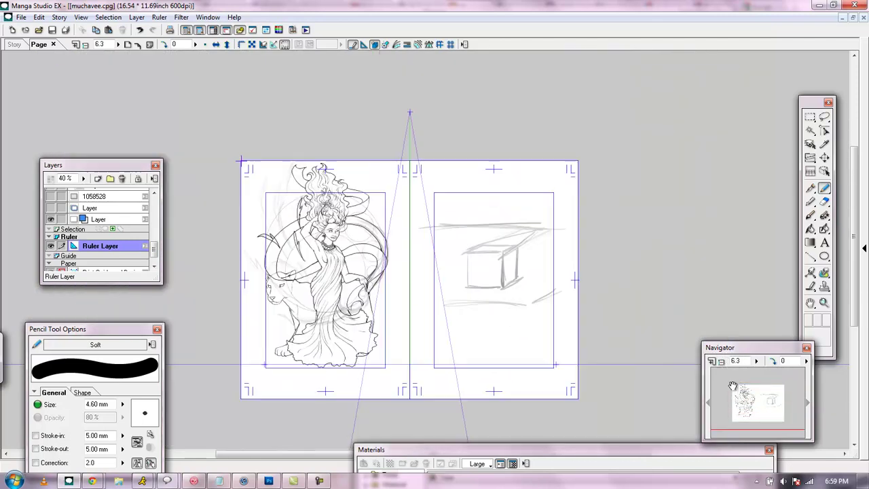
pyautogui.click(810, 118)
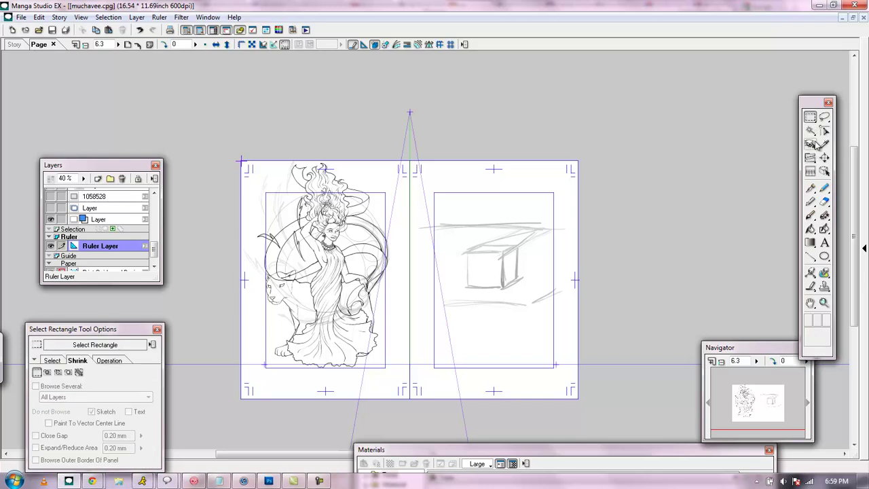
pyautogui.click(825, 158)
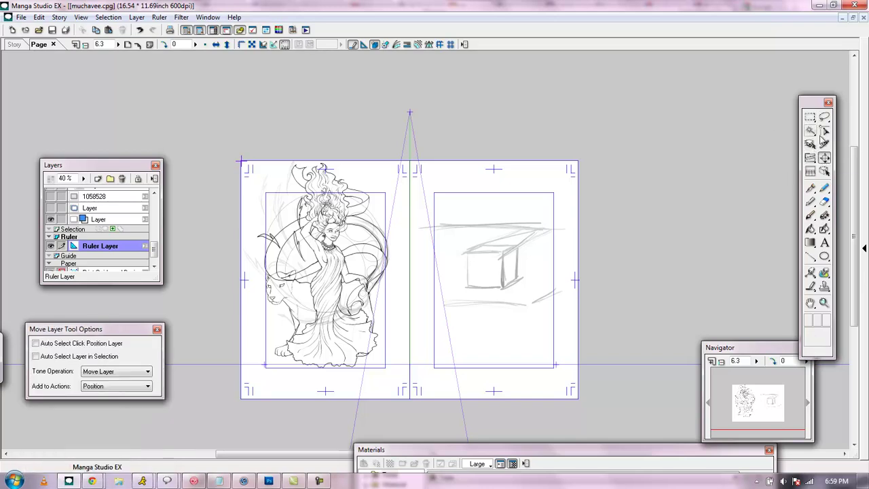
pyautogui.click(825, 131)
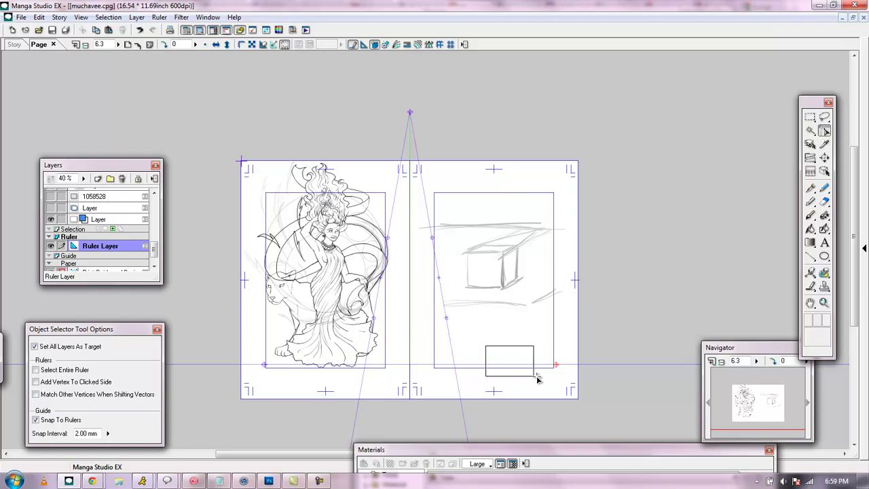
pyautogui.click(824, 158)
pyautogui.moveTo(525, 360); pyautogui.dragTo(535, 224)
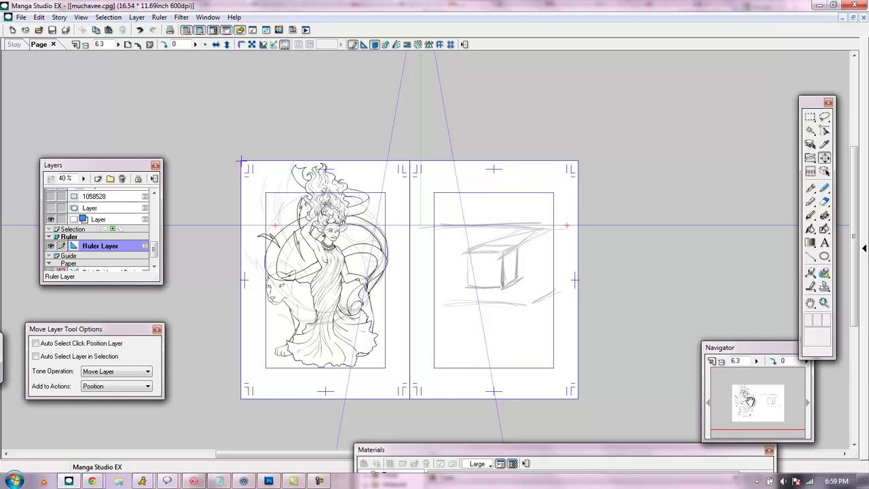
# Bring the vanishing point into view and reposition the whole perspective ruler
pyautogui.moveTo(751, 410); pyautogui.dragTo(759, 400)
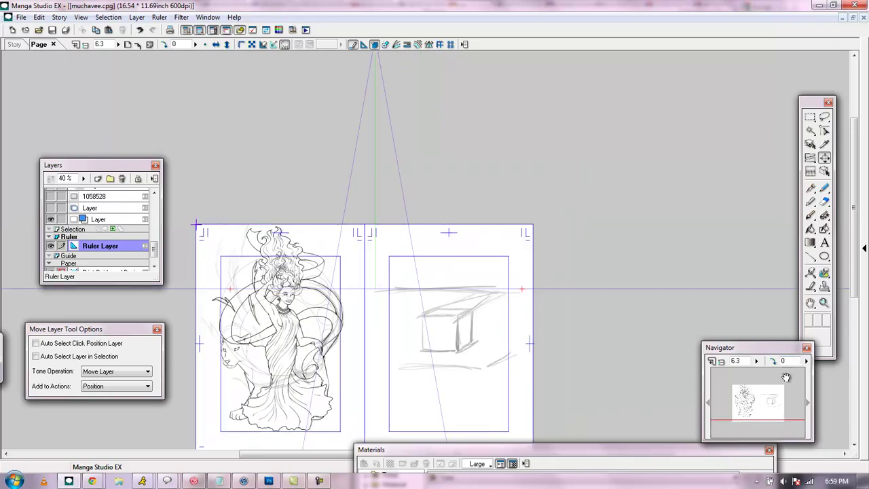
pyautogui.click(779, 405)
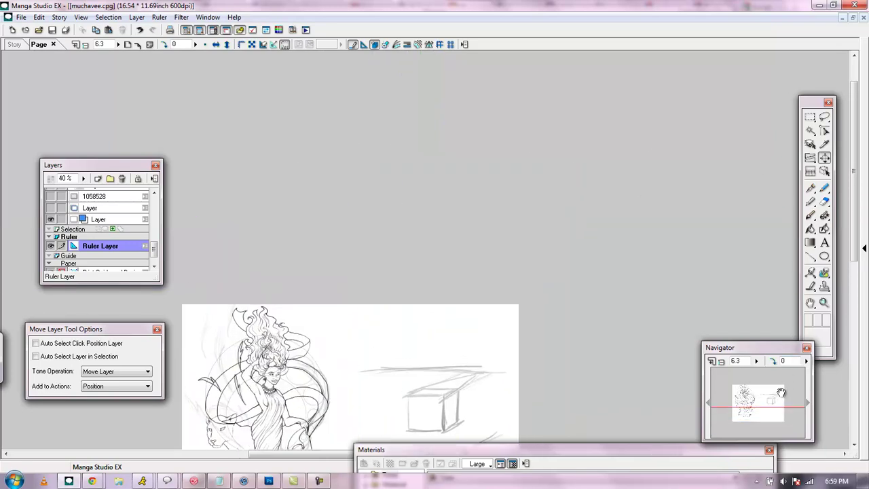
pyautogui.click(825, 130)
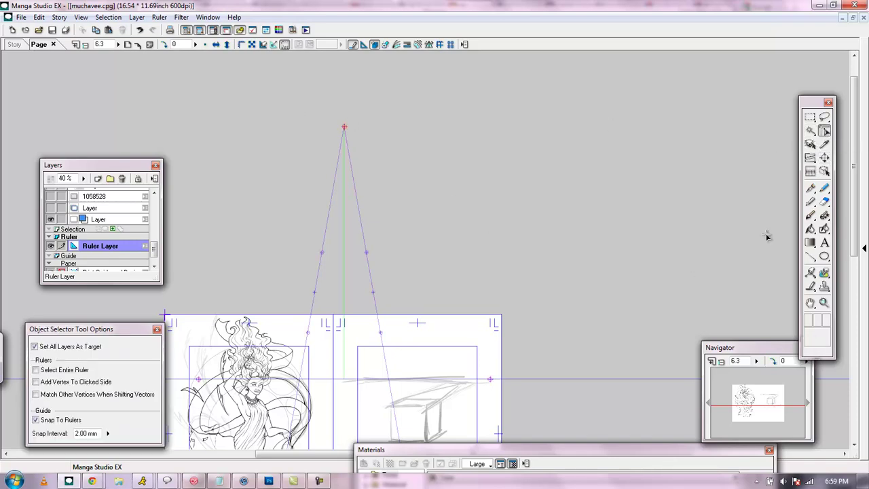
pyautogui.click(824, 157)
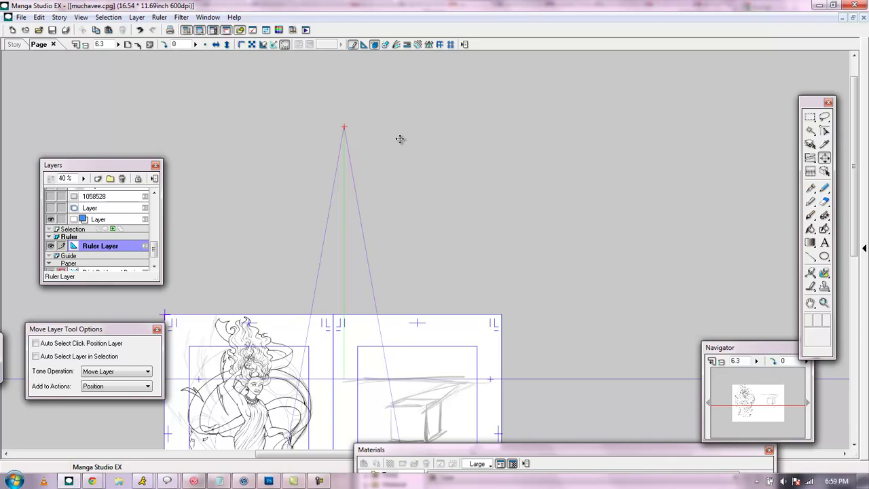
pyautogui.moveTo(360, 130); pyautogui.dragTo(463, 185)
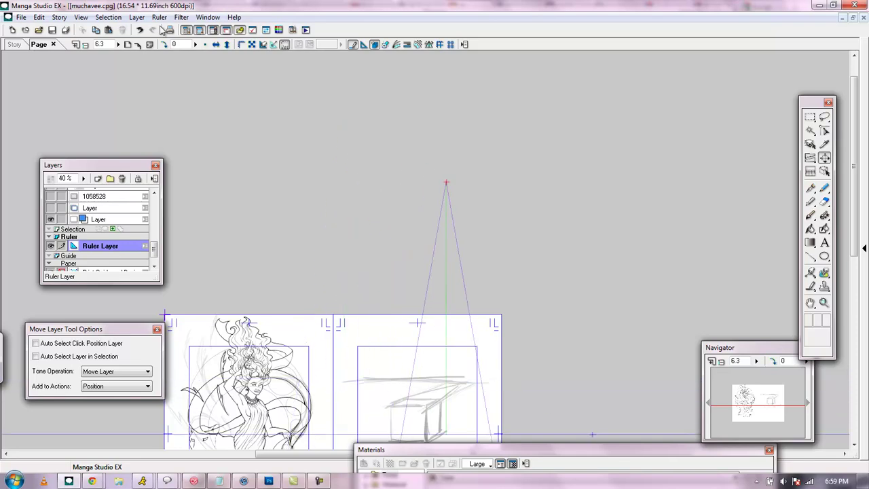
pyautogui.click(38, 17)
pyautogui.click(524, 211)
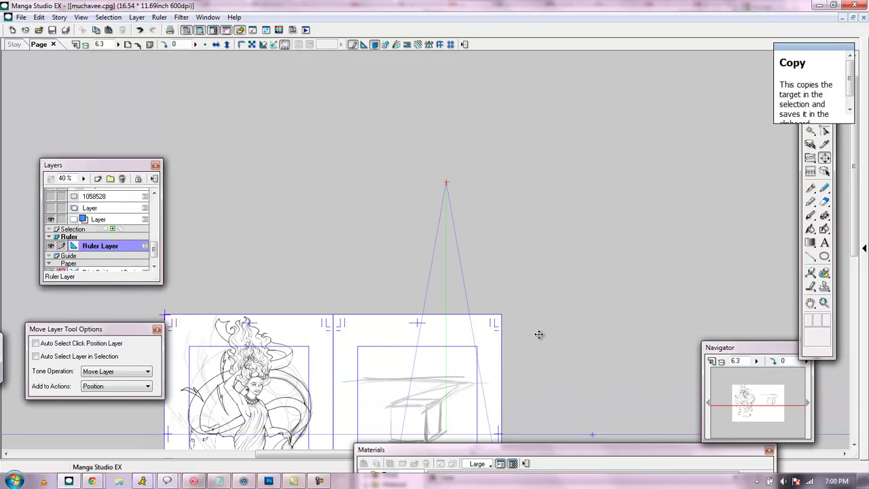
pyautogui.moveTo(536, 356); pyautogui.dragTo(493, 252)
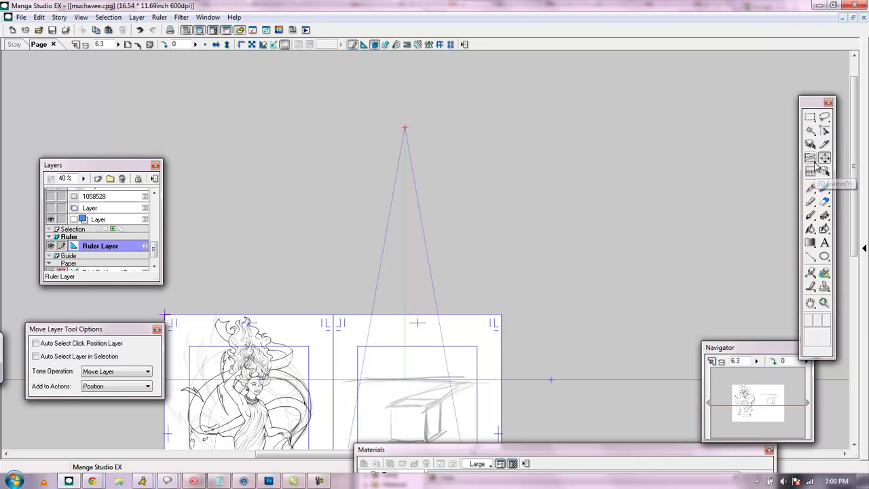
# Drag the vanishing point down-right and swing a guide line lower, undoing the last move
pyautogui.click(824, 130)
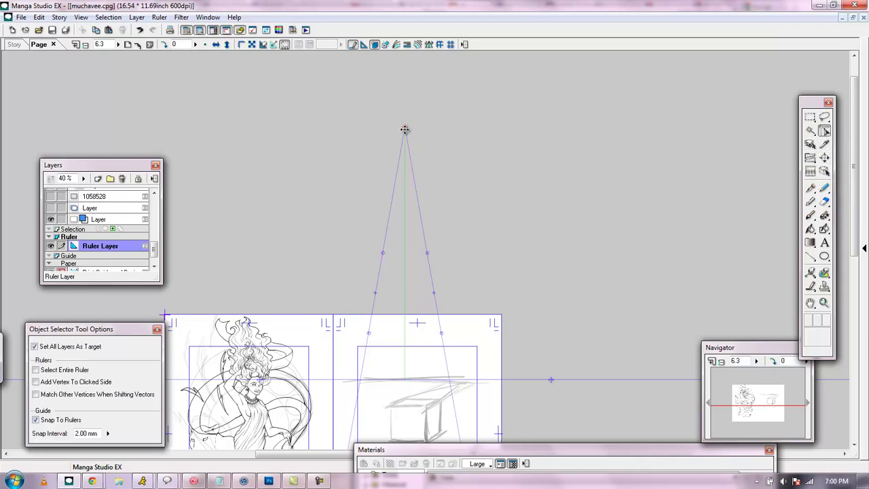
pyautogui.moveTo(406, 128); pyautogui.dragTo(551, 244)
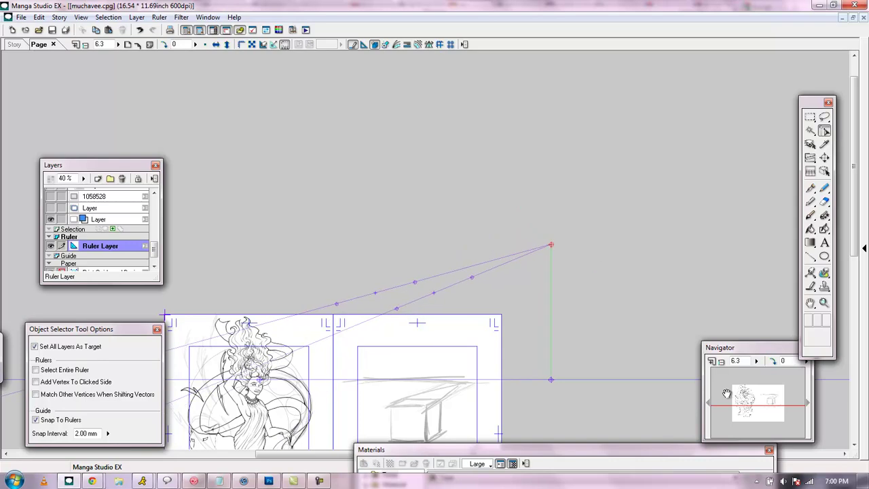
pyautogui.moveTo(728, 395)
pyautogui.mouseDown()
pyautogui.moveTo(740, 407)
pyautogui.moveTo(739, 397)
pyautogui.mouseUp()
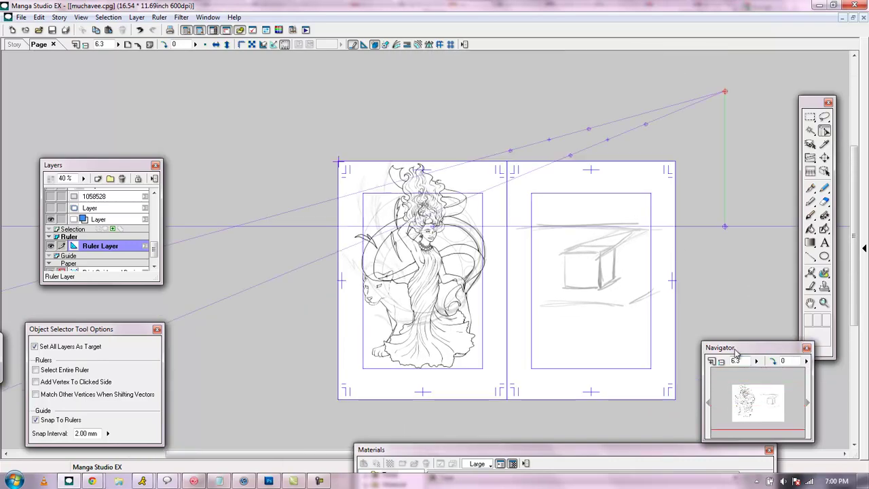
pyautogui.moveTo(532, 165); pyautogui.dragTo(607, 242)
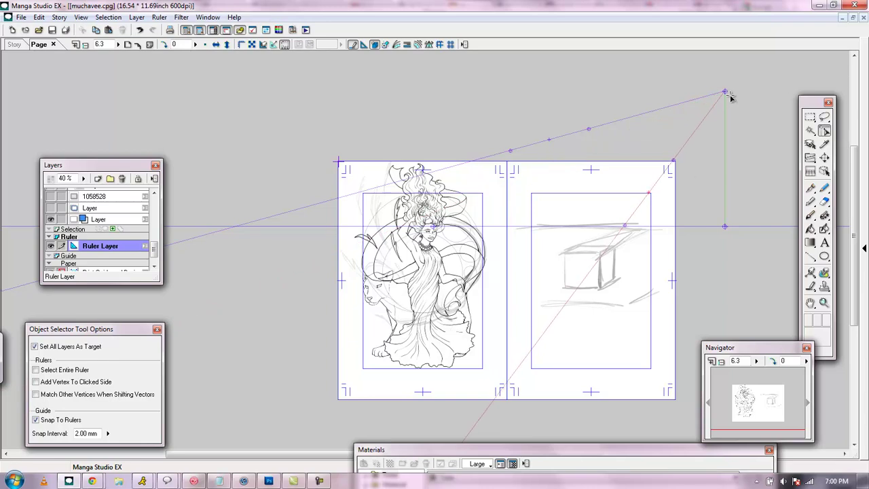
pyautogui.moveTo(726, 89); pyautogui.dragTo(744, 177)
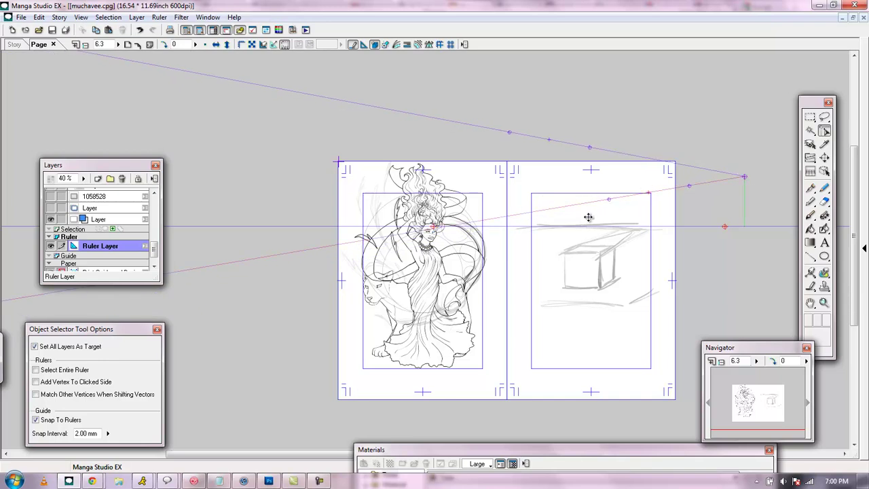
pyautogui.moveTo(586, 202); pyautogui.dragTo(602, 250)
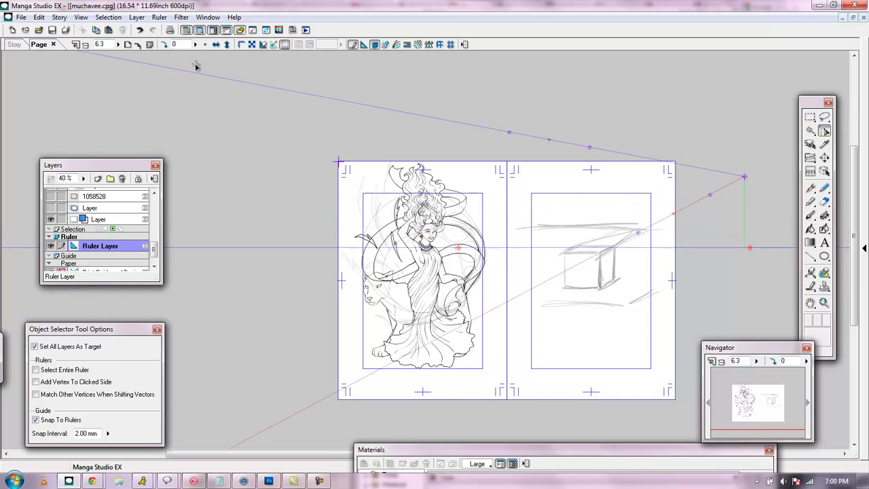
pyautogui.click(40, 17)
pyautogui.click(55, 28)
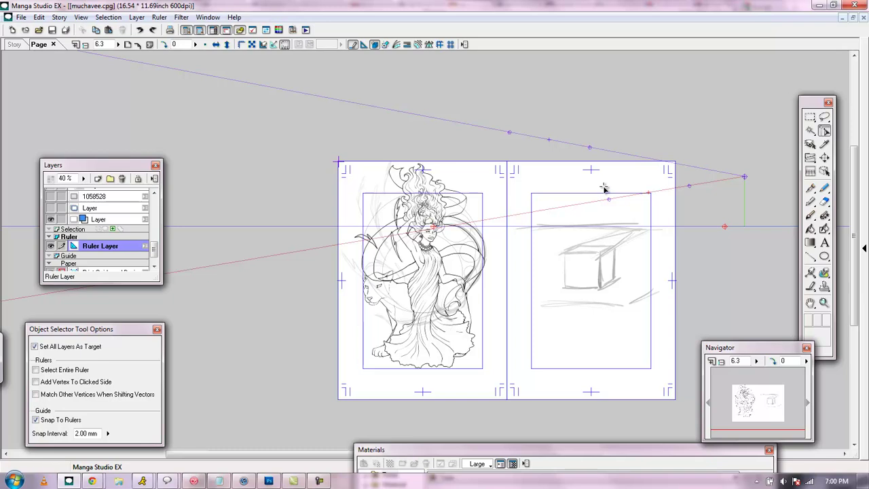
# Lower the vanishing point onto the horizon, align the guide lines with the box, and select Layer 24
pyautogui.moveTo(595, 202); pyautogui.dragTo(632, 238)
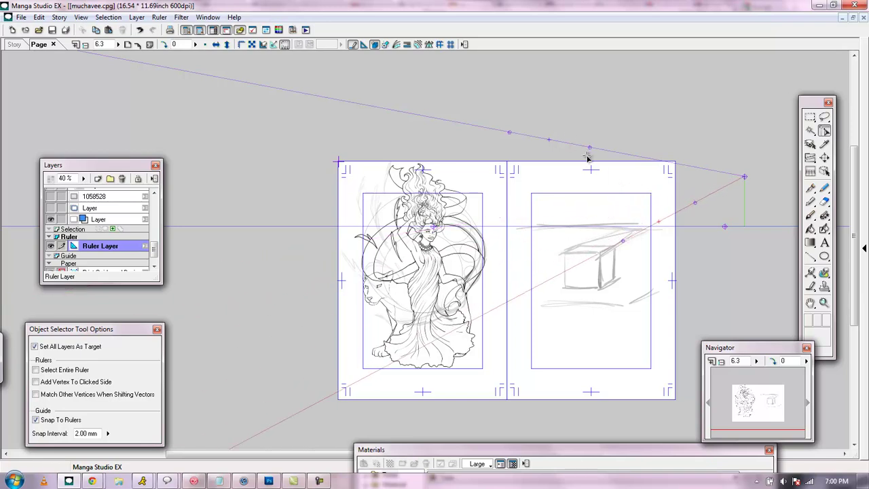
pyautogui.moveTo(582, 143); pyautogui.dragTo(583, 238)
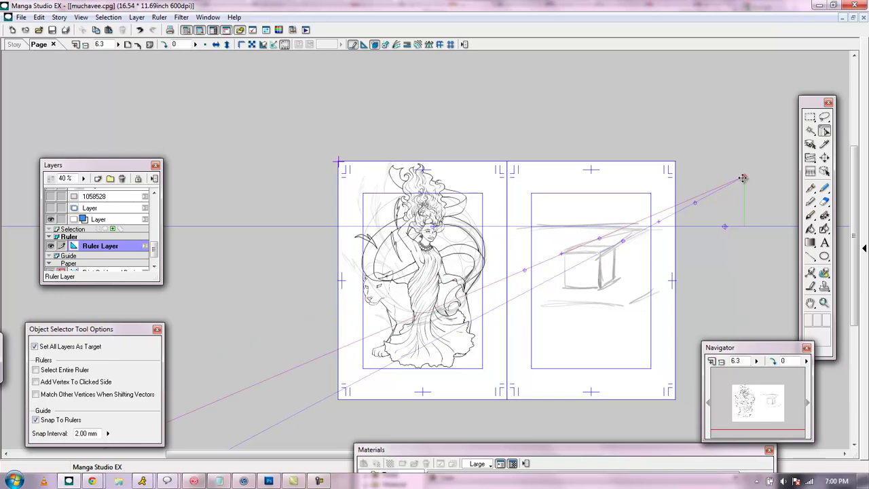
pyautogui.moveTo(743, 177); pyautogui.dragTo(747, 226)
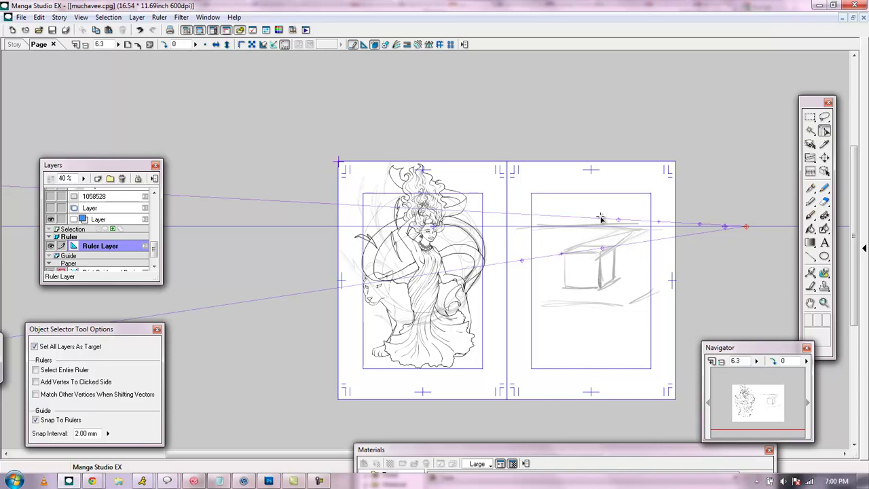
pyautogui.moveTo(550, 247)
pyautogui.mouseDown()
pyautogui.moveTo(582, 268)
pyautogui.moveTo(598, 255)
pyautogui.mouseUp()
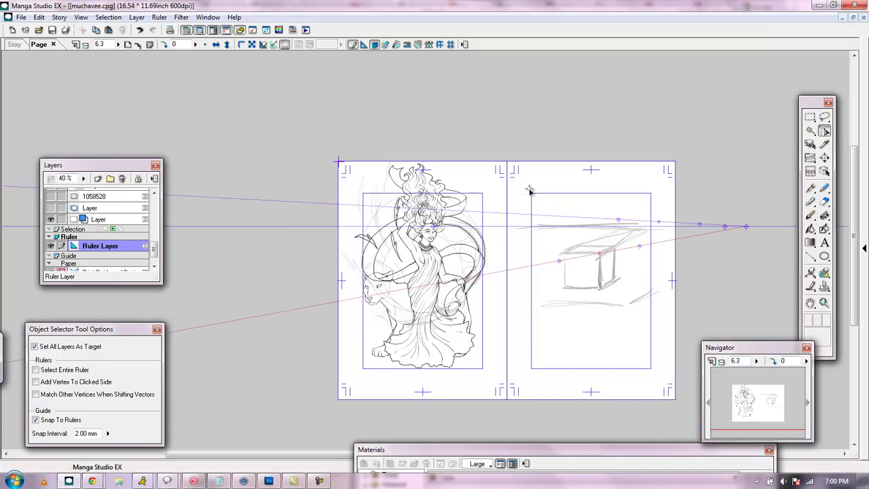
pyautogui.moveTo(552, 218); pyautogui.dragTo(552, 248)
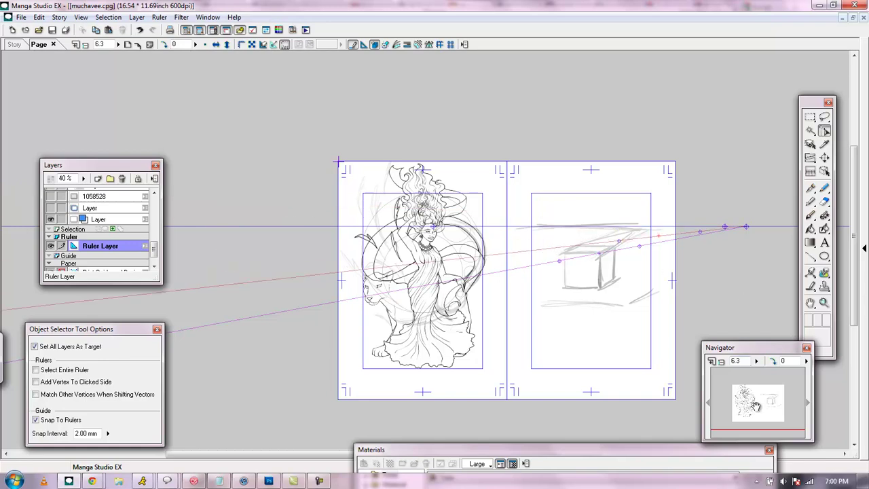
pyautogui.moveTo(752, 403); pyautogui.dragTo(762, 405)
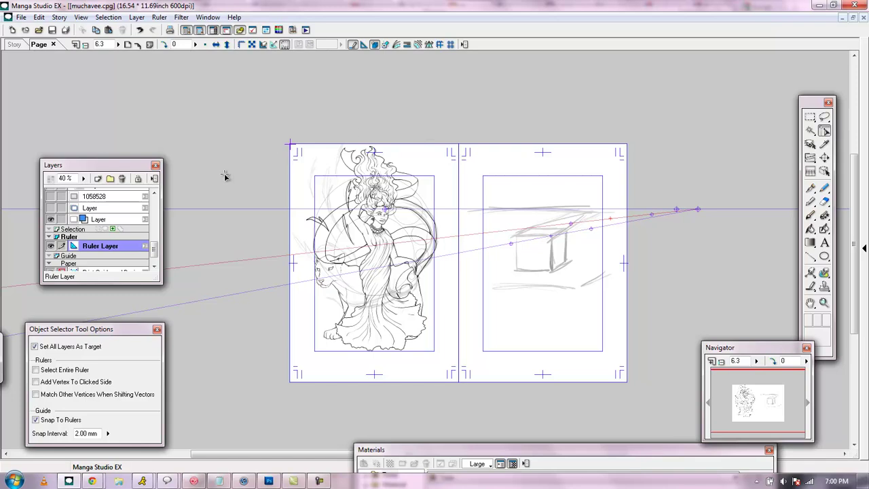
pyautogui.moveTo(152, 248); pyautogui.dragTo(151, 207)
pyautogui.click(135, 202)
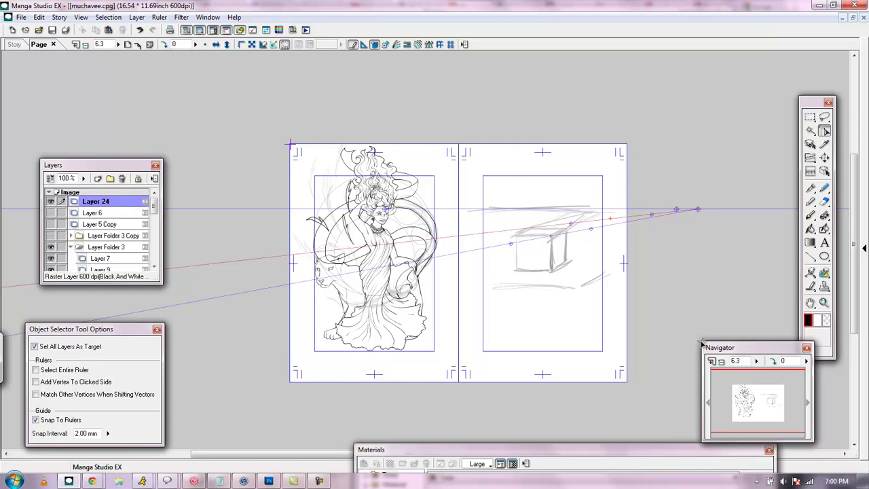
# Draw a dark, ruler-snapped horizontal pencil line across the right page above the box
pyautogui.scroll(1, 753, 401)
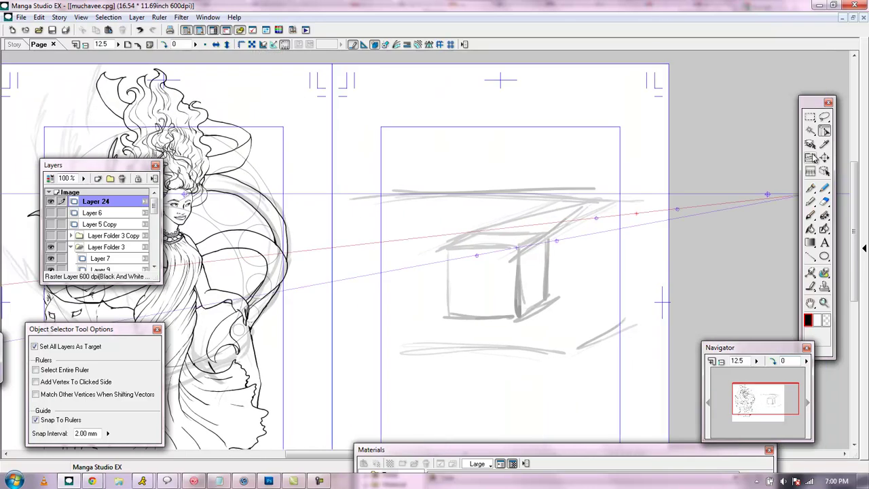
pyautogui.click(824, 188)
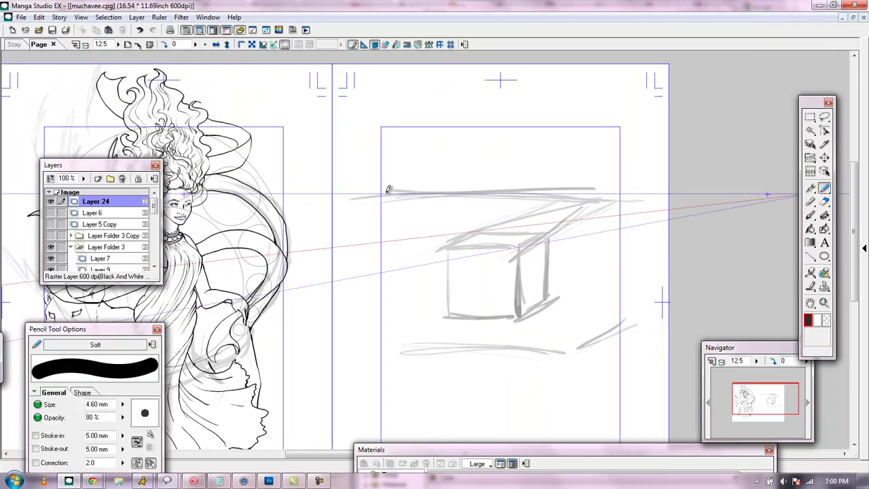
pyautogui.moveTo(391, 192); pyautogui.dragTo(706, 203)
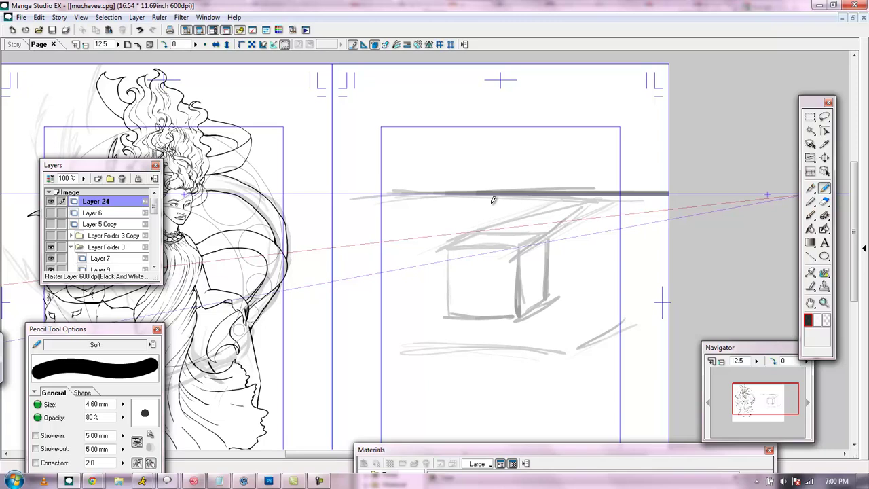
pyautogui.moveTo(458, 204); pyautogui.dragTo(375, 209)
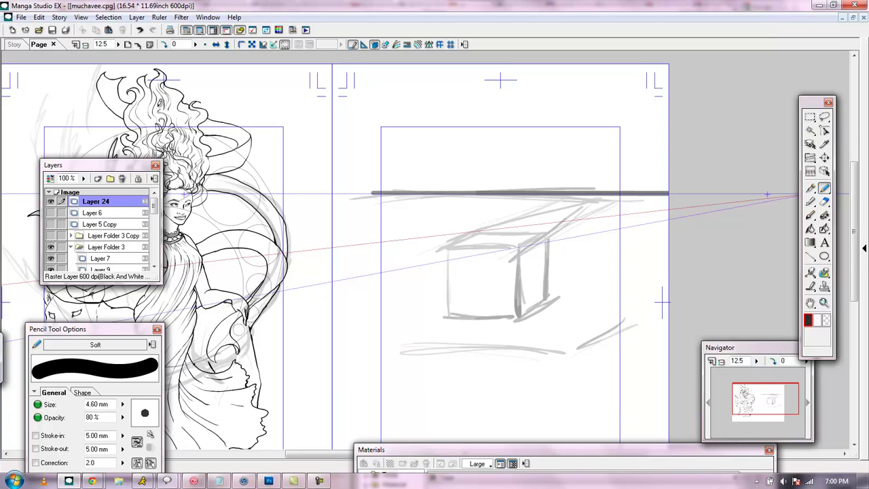
# Add a new Layer 25, then reselect Layer 24
pyautogui.click(97, 178)
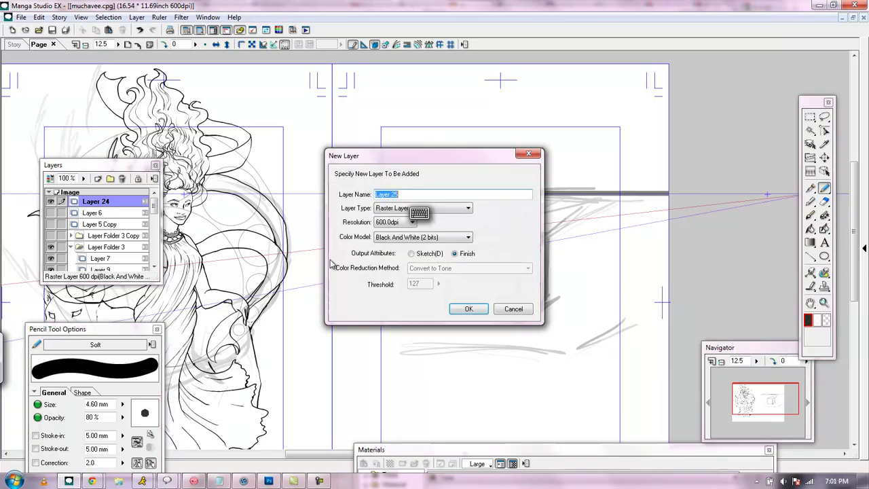
pyautogui.click(467, 311)
pyautogui.click(102, 213)
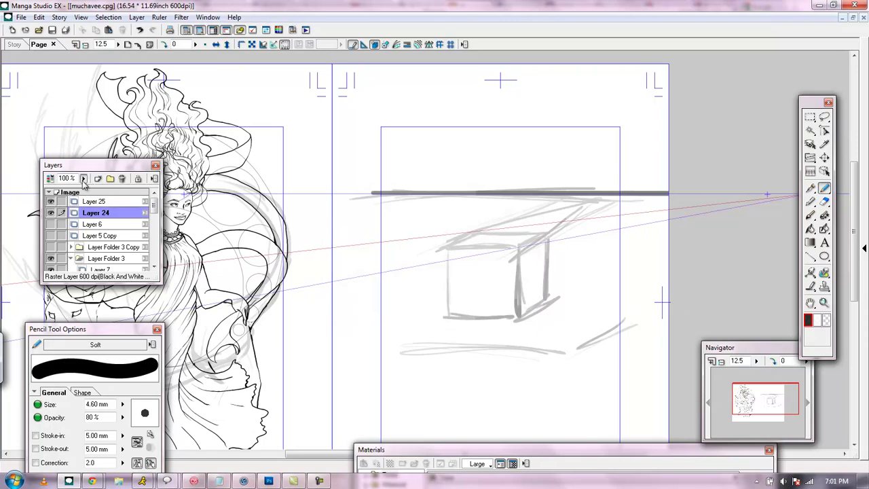
# Fade Layer 24 to 40% opacity and redraw the horizon line on Layer 25
pyautogui.moveTo(82, 182); pyautogui.dragTo(83, 208)
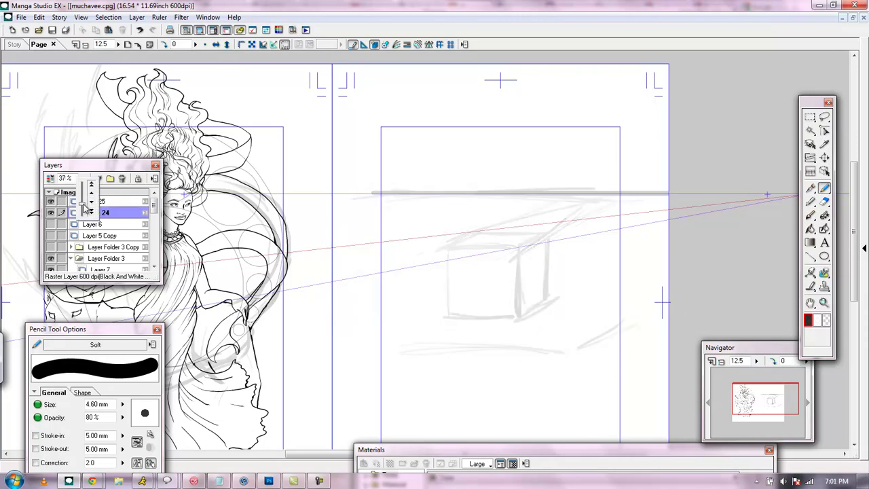
pyautogui.click(115, 201)
pyautogui.moveTo(382, 192); pyautogui.dragTo(682, 199)
pyautogui.moveTo(383, 192); pyautogui.dragTo(367, 192)
# Draw the box's top edges and upper back edge along the perspective guides
pyautogui.moveTo(439, 240)
pyautogui.mouseDown()
pyautogui.moveTo(510, 229)
pyautogui.moveTo(430, 237)
pyautogui.mouseUp()
pyautogui.moveTo(511, 248); pyautogui.dragTo(557, 241)
pyautogui.moveTo(457, 238)
pyautogui.mouseDown()
pyautogui.moveTo(441, 238)
pyautogui.moveTo(517, 239)
pyautogui.moveTo(447, 238)
pyautogui.mouseUp()
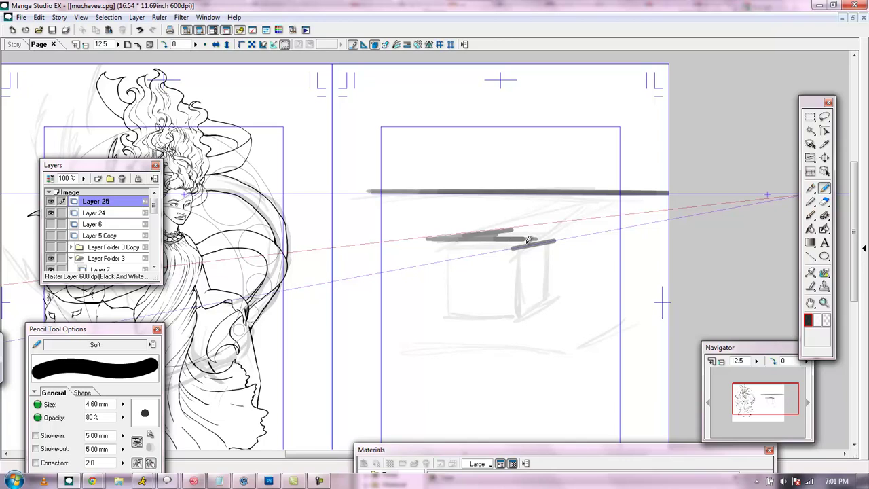
pyautogui.moveTo(531, 225); pyautogui.dragTo(593, 233)
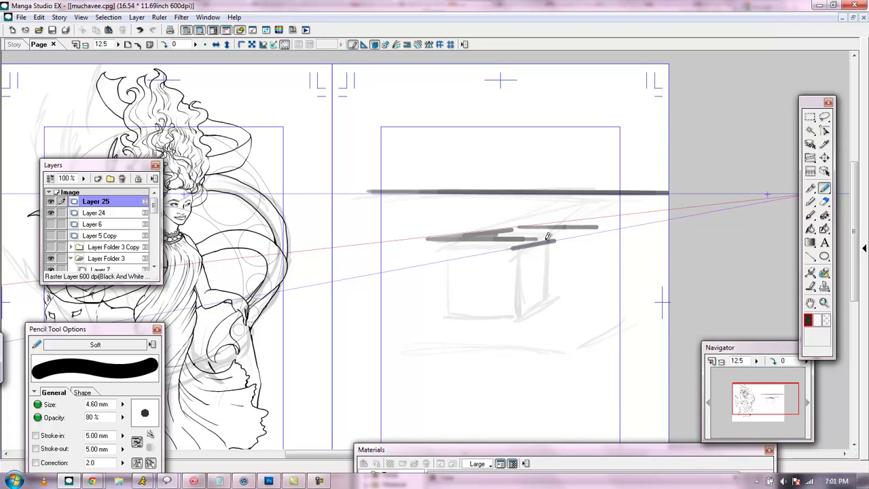
pyautogui.moveTo(541, 239)
pyautogui.mouseDown()
pyautogui.moveTo(604, 225)
pyautogui.moveTo(598, 279)
pyautogui.mouseUp()
# Draw the box's front vertical edges and its bottom front edge
pyautogui.moveTo(531, 245)
pyautogui.mouseDown()
pyautogui.moveTo(532, 306)
pyautogui.moveTo(609, 285)
pyautogui.mouseUp()
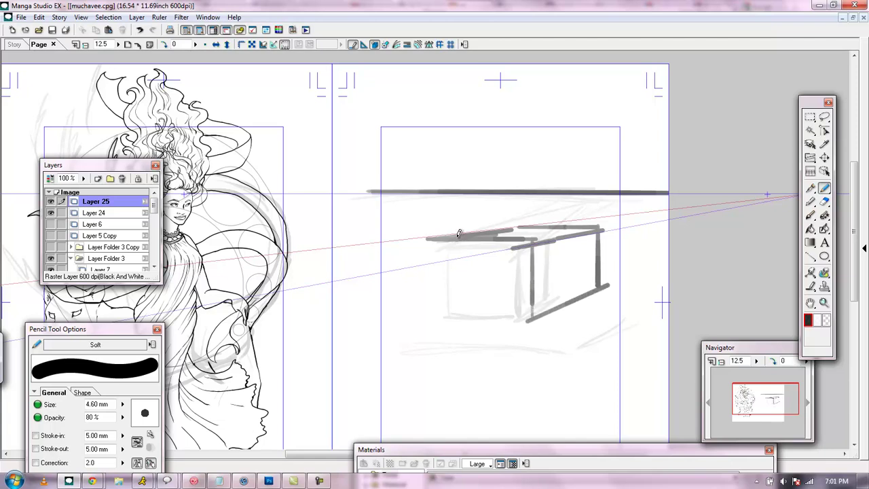
pyautogui.moveTo(429, 238)
pyautogui.mouseDown()
pyautogui.moveTo(473, 312)
pyautogui.moveTo(448, 311)
pyautogui.moveTo(496, 312)
pyautogui.moveTo(432, 309)
pyautogui.mouseUp()
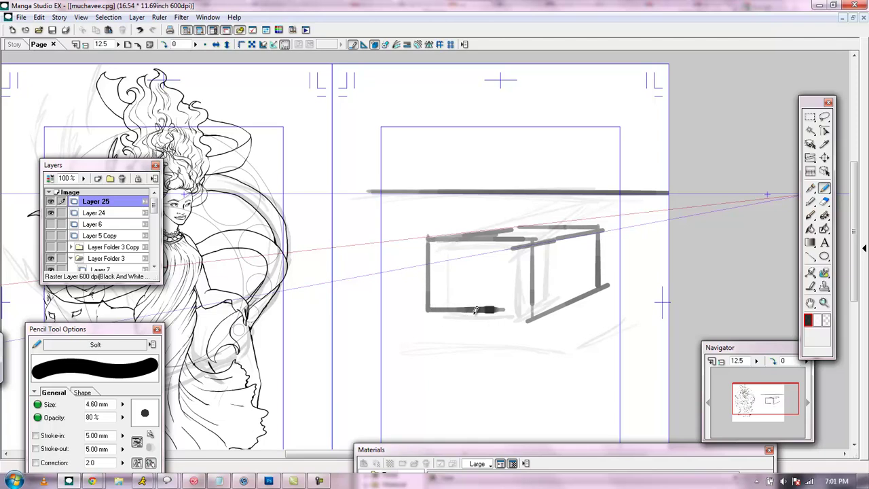
pyautogui.moveTo(494, 311); pyautogui.dragTo(597, 284)
pyautogui.moveTo(596, 233)
pyautogui.mouseDown()
pyautogui.moveTo(591, 301)
pyautogui.moveTo(594, 272)
pyautogui.mouseUp()
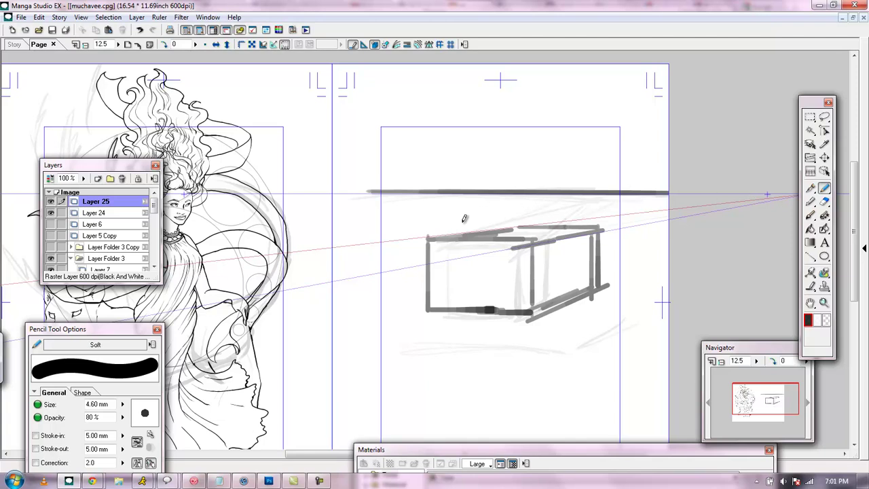
# Add a ground line beneath the box and receding guide lines to its right
pyautogui.moveTo(407, 323); pyautogui.dragTo(623, 330)
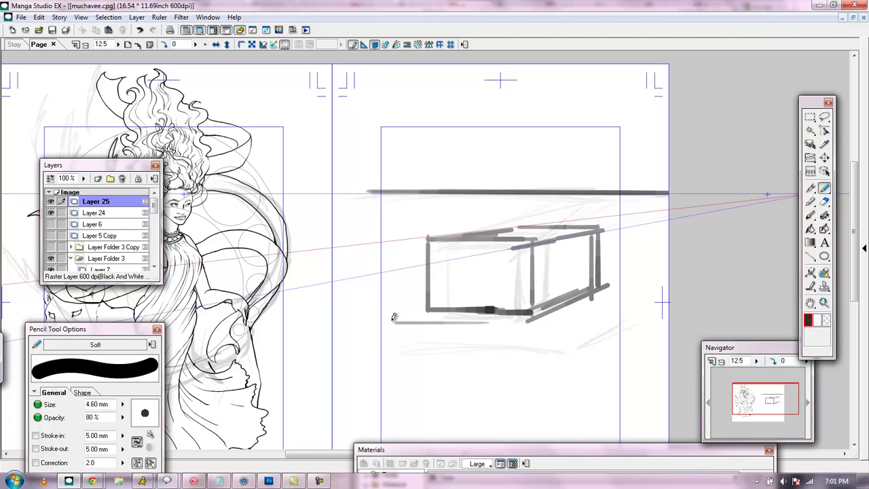
pyautogui.moveTo(371, 317)
pyautogui.mouseDown()
pyautogui.moveTo(413, 305)
pyautogui.moveTo(610, 325)
pyautogui.moveTo(675, 307)
pyautogui.mouseUp()
pyautogui.moveTo(614, 285); pyautogui.dragTo(676, 283)
pyautogui.moveTo(611, 262); pyautogui.dragTo(676, 260)
pyautogui.moveTo(612, 219); pyautogui.dragTo(719, 233)
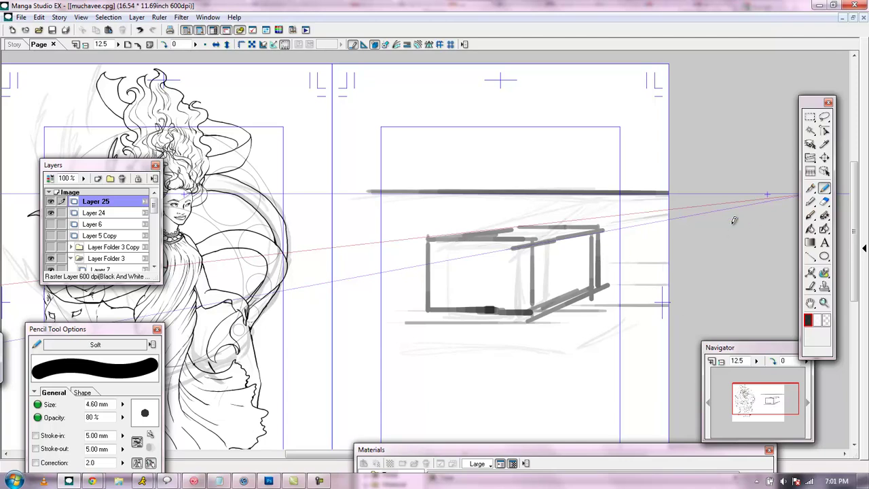
pyautogui.moveTo(612, 229); pyautogui.dragTo(674, 229)
pyautogui.moveTo(608, 252); pyautogui.dragTo(673, 252)
# Draw the bottom-right receding line, an inner diagonal and the box's middle receding edge
pyautogui.moveTo(543, 309); pyautogui.dragTo(669, 257)
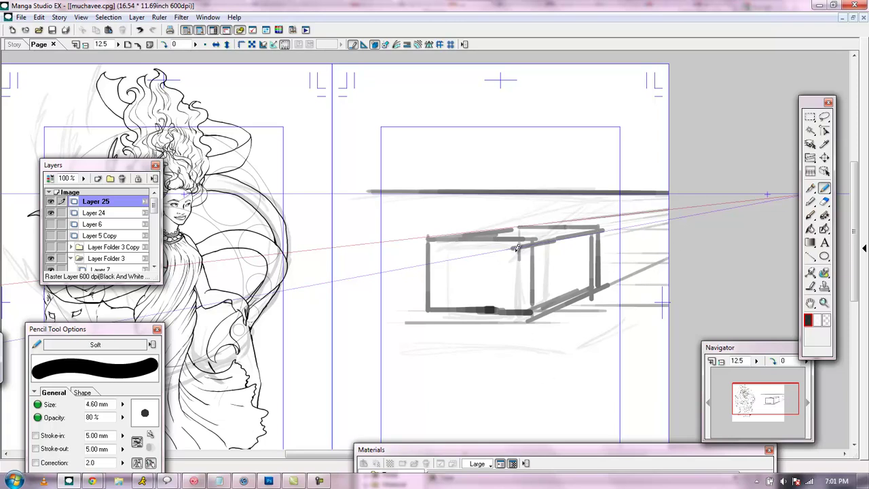
pyautogui.moveTo(423, 306)
pyautogui.mouseDown()
pyautogui.moveTo(528, 273)
pyautogui.moveTo(521, 277)
pyautogui.moveTo(577, 277)
pyautogui.mouseUp()
pyautogui.moveTo(523, 278); pyautogui.dragTo(600, 287)
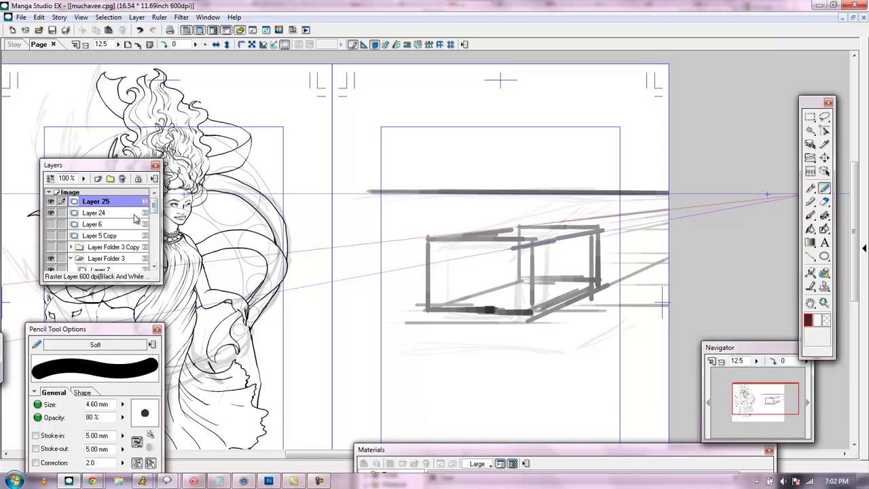
pyautogui.moveTo(154, 208); pyautogui.dragTo(153, 253)
# Hide the perspective ruler guides, add raster Layer 26, and fade Layer 25 to 45%
pyautogui.click(50, 228)
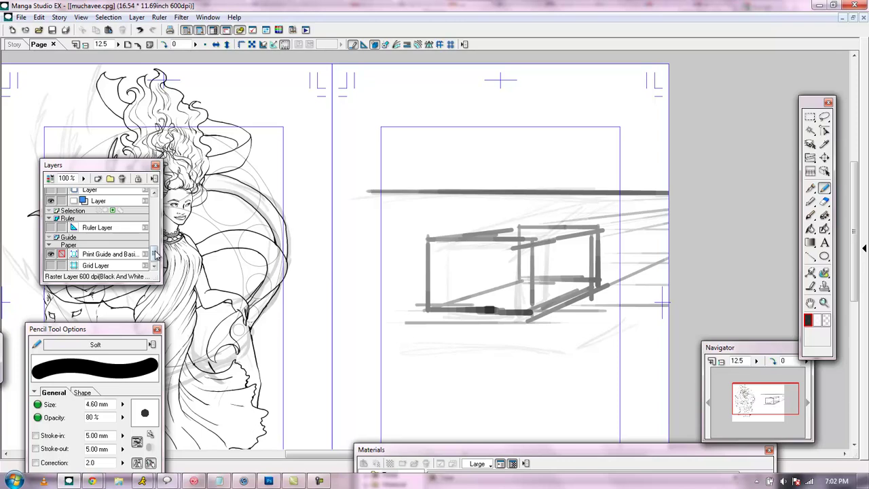
pyautogui.moveTo(154, 256); pyautogui.dragTo(156, 166)
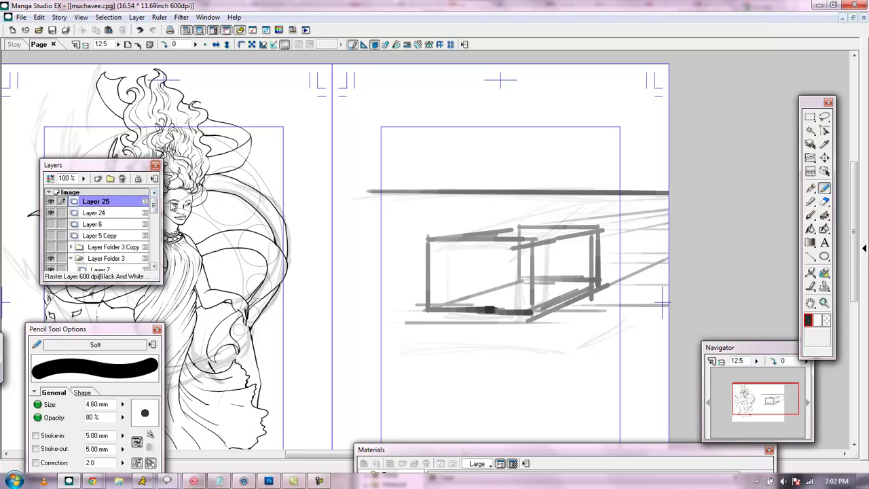
pyautogui.click(98, 179)
pyautogui.click(486, 312)
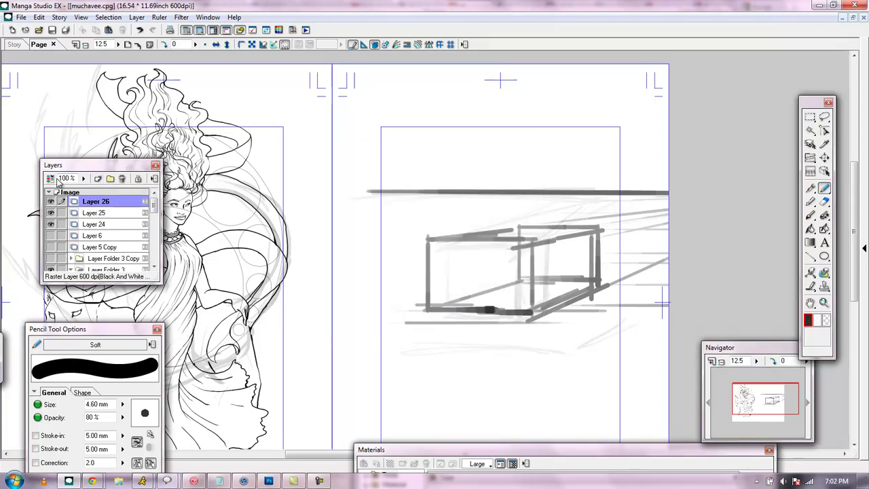
pyautogui.click(86, 212)
pyautogui.moveTo(82, 180); pyautogui.dragTo(85, 201)
pyautogui.rightClick(118, 200)
pyautogui.click(102, 199)
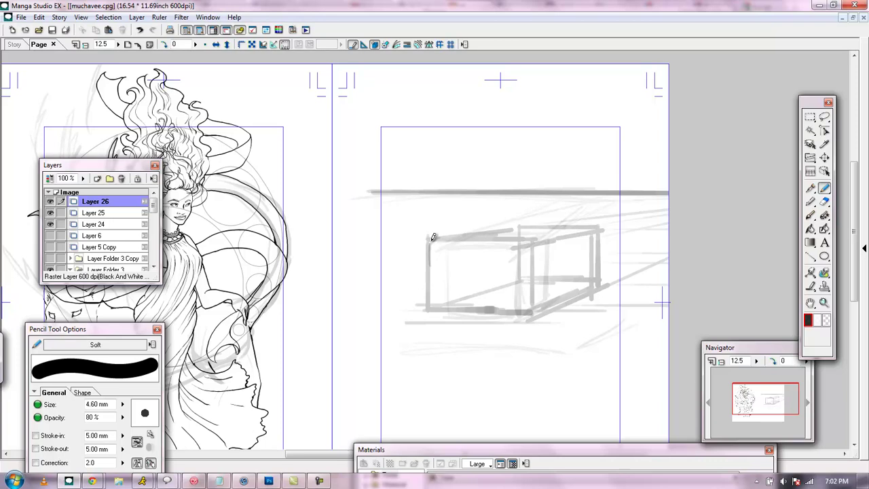
# Trace the box's left, lower-right and top edges freehand on Layer 26
pyautogui.moveTo(428, 239)
pyautogui.mouseDown()
pyautogui.moveTo(429, 301)
pyautogui.moveTo(533, 314)
pyautogui.mouseUp()
pyautogui.moveTo(588, 291); pyautogui.dragTo(546, 307)
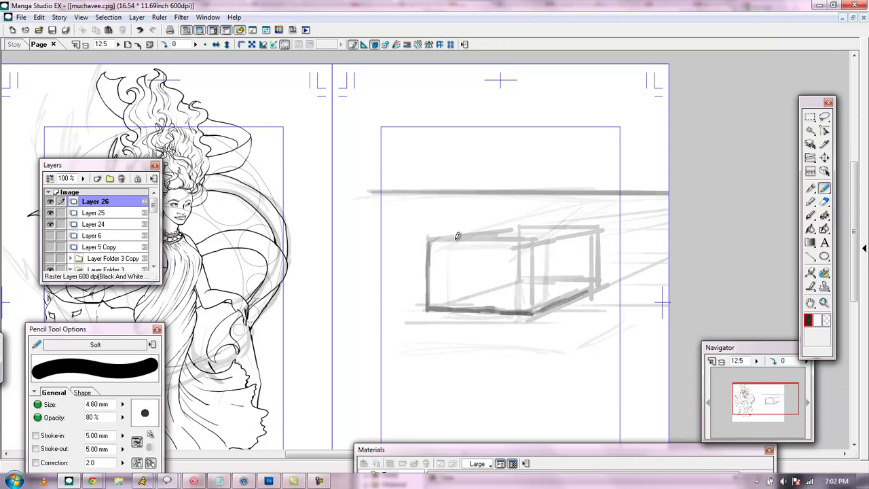
pyautogui.moveTo(437, 236); pyautogui.dragTo(540, 225)
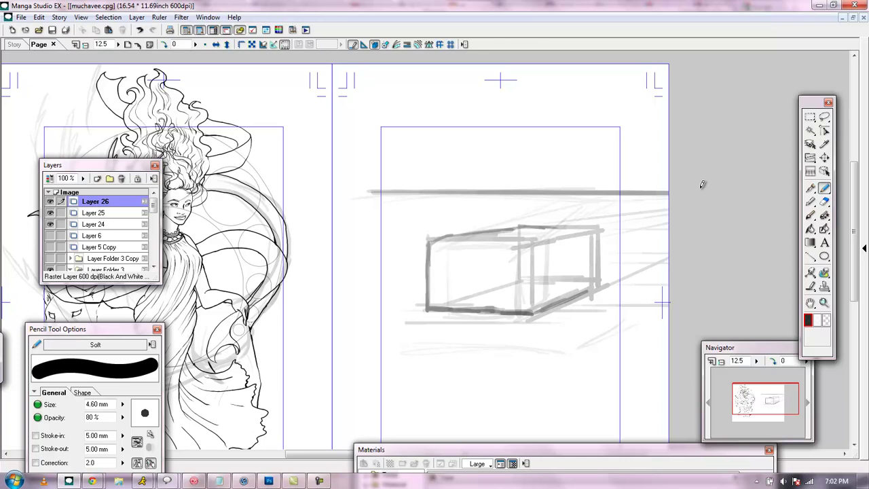
pyautogui.moveTo(536, 224); pyautogui.dragTo(595, 226)
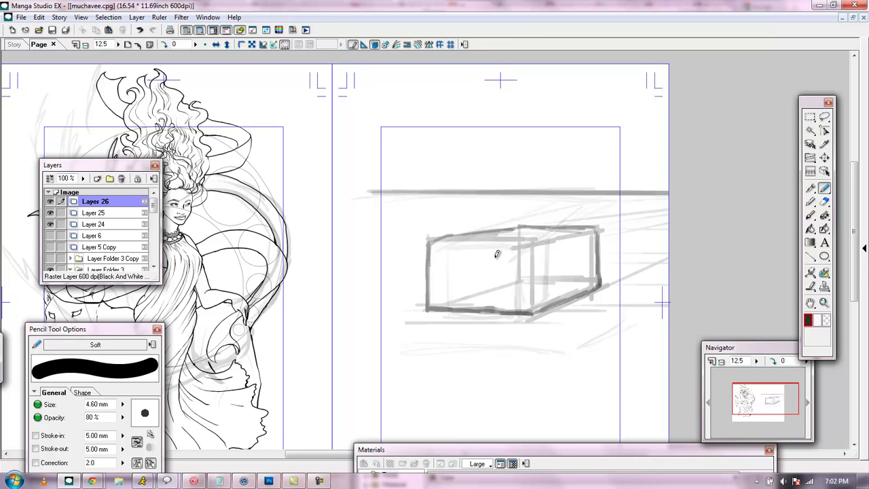
pyautogui.moveTo(468, 237); pyautogui.dragTo(535, 226)
# Toggle visibility of Layers 24, 25 and 26 to compare the freehand and ruler boxes
pyautogui.click(49, 214)
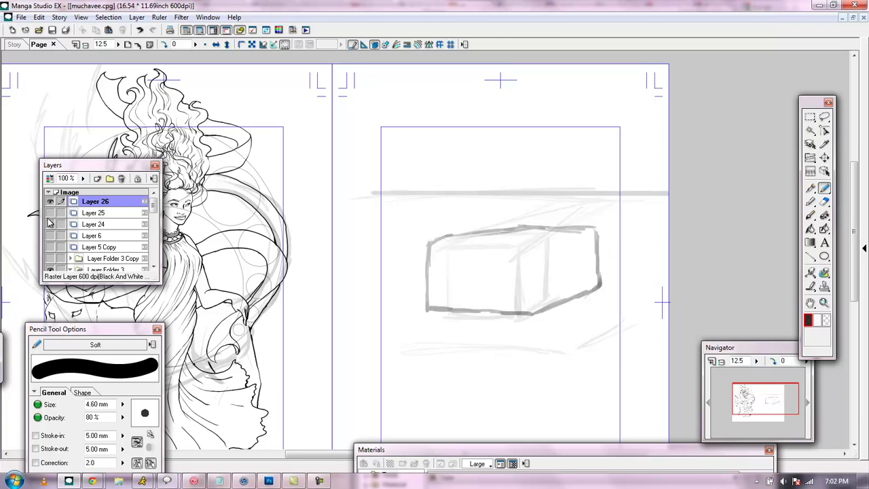
pyautogui.click(50, 224)
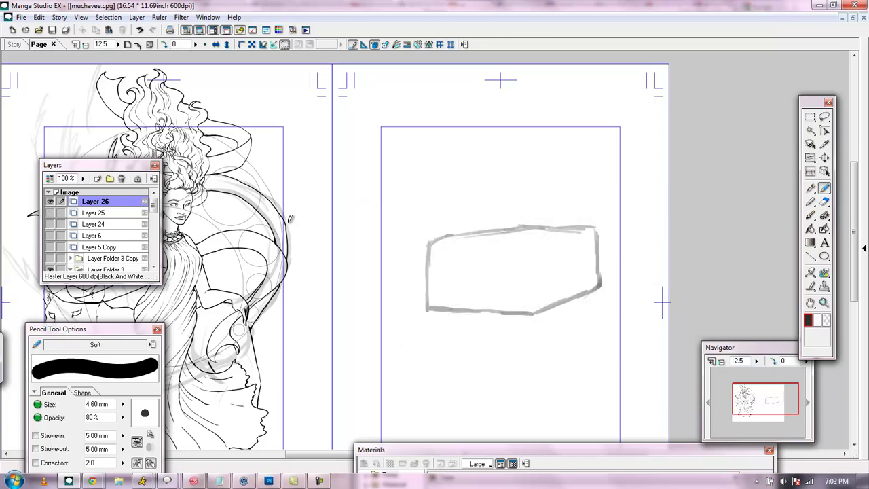
pyautogui.click(50, 213)
pyautogui.click(50, 201)
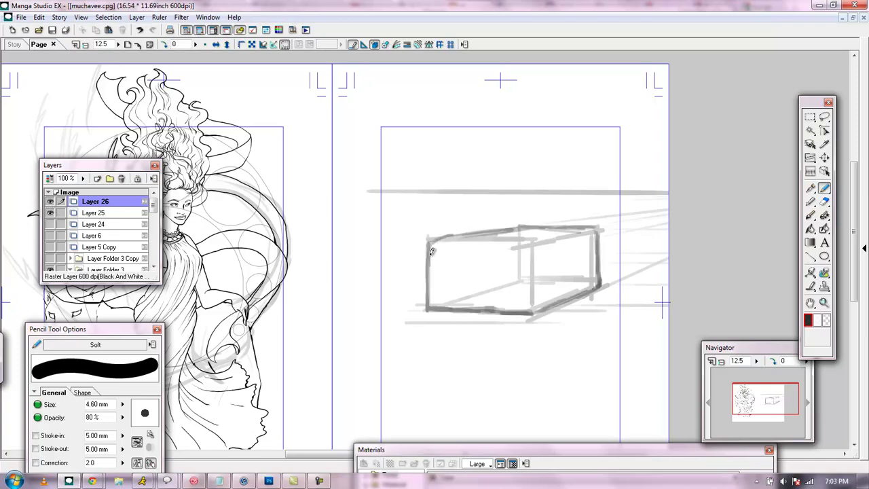
# Darken the box's left and inner vertical edges and hatch its front face vertically
pyautogui.moveTo(429, 249); pyautogui.dragTo(431, 270)
pyautogui.moveTo(536, 245)
pyautogui.mouseDown()
pyautogui.moveTo(530, 289)
pyautogui.moveTo(544, 285)
pyautogui.moveTo(544, 237)
pyautogui.moveTo(591, 231)
pyautogui.moveTo(596, 278)
pyautogui.moveTo(558, 248)
pyautogui.moveTo(547, 291)
pyautogui.moveTo(542, 253)
pyautogui.moveTo(541, 298)
pyautogui.moveTo(597, 280)
pyautogui.moveTo(577, 237)
pyautogui.moveTo(537, 234)
pyautogui.mouseUp()
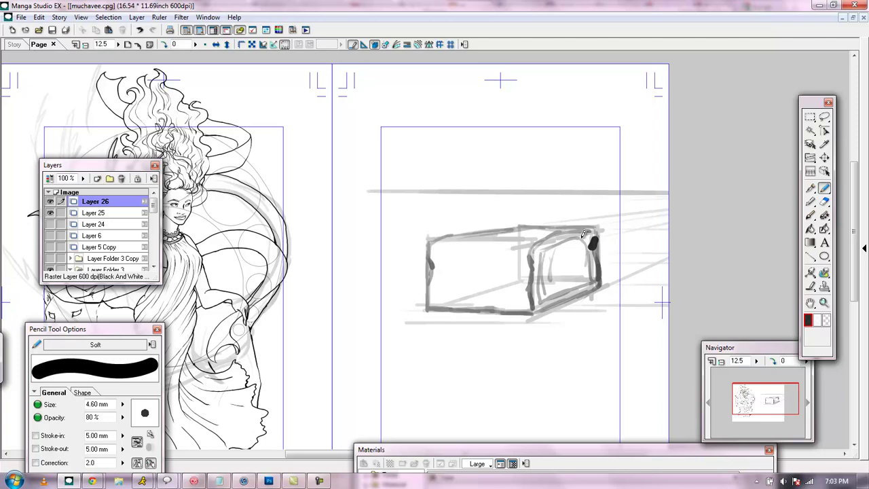
pyautogui.moveTo(450, 244)
pyautogui.mouseDown()
pyautogui.moveTo(453, 299)
pyautogui.moveTo(464, 290)
pyautogui.moveTo(476, 238)
pyautogui.moveTo(490, 305)
pyautogui.mouseUp()
pyautogui.moveTo(506, 248); pyautogui.dragTo(508, 309)
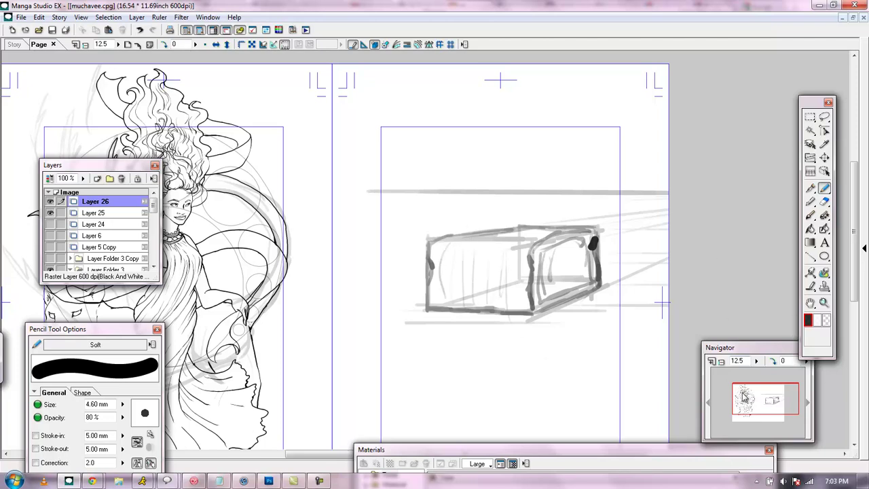
pyautogui.click(722, 360)
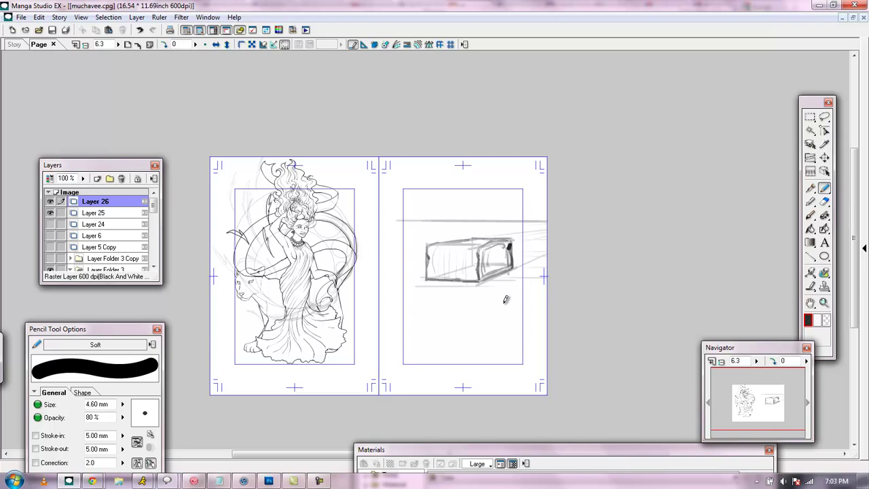
# Return to 12.5 zoom, hide Layers 25 and 26, and pan to the woman-and-panther page
pyautogui.click(721, 362)
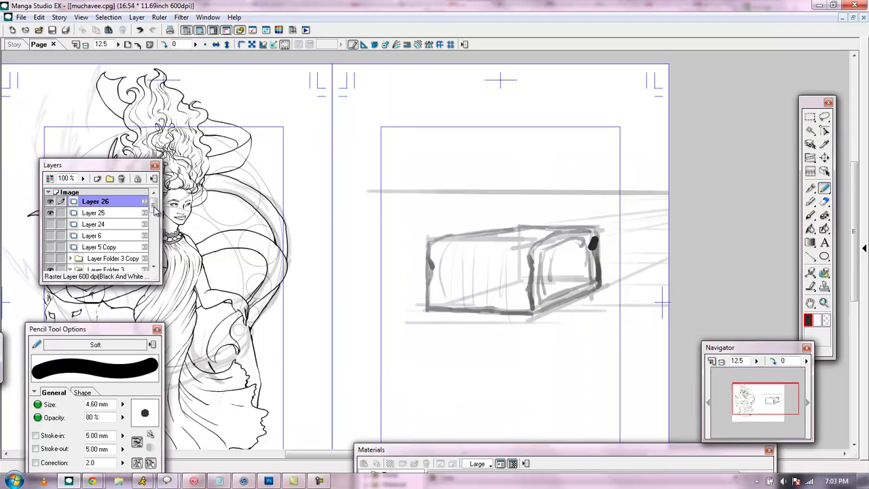
pyautogui.scroll(-2, 153, 211)
pyautogui.scroll(2, 154, 211)
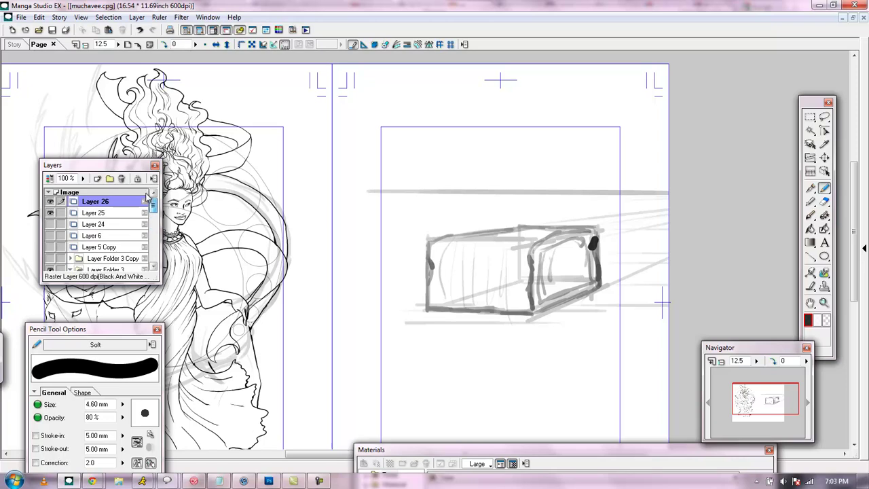
pyautogui.click(51, 214)
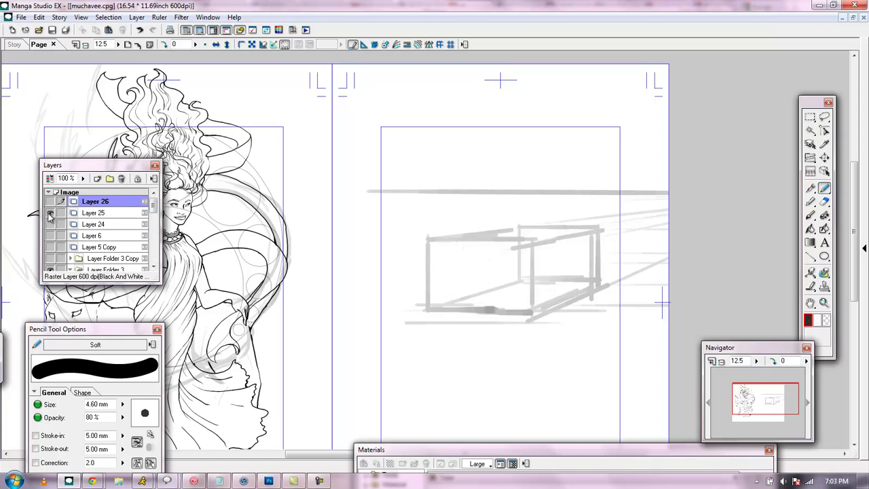
pyautogui.click(51, 216)
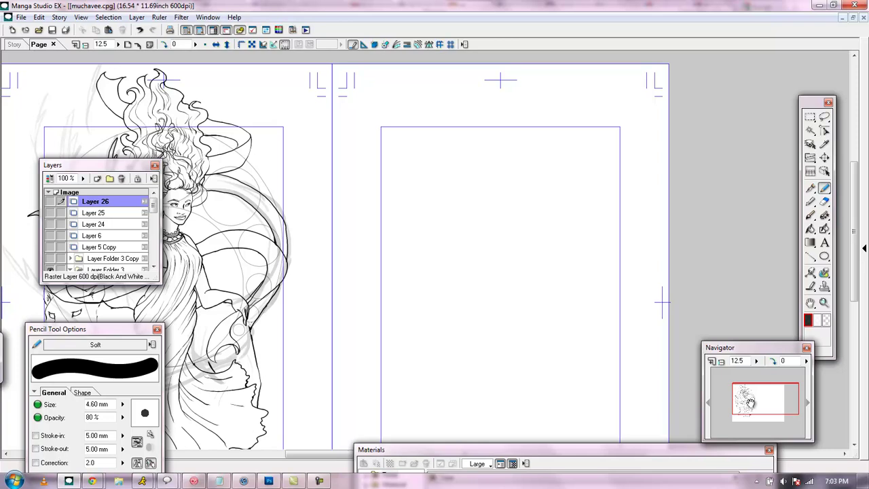
pyautogui.moveTo(753, 404); pyautogui.dragTo(734, 405)
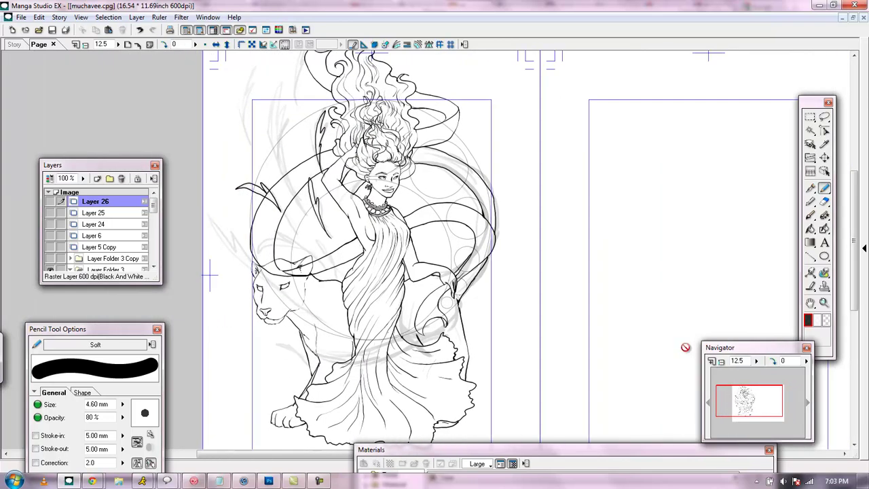